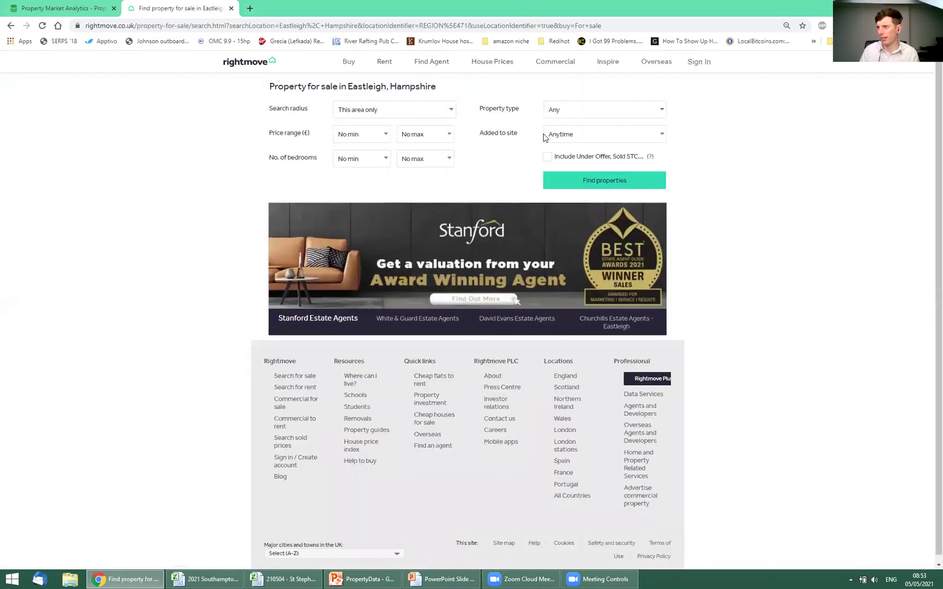
# Search for houses for sale in Eastleigh with exactly 3 bedrooms, including Under Offer and Sold STC properties
pyautogui.click(565, 114)
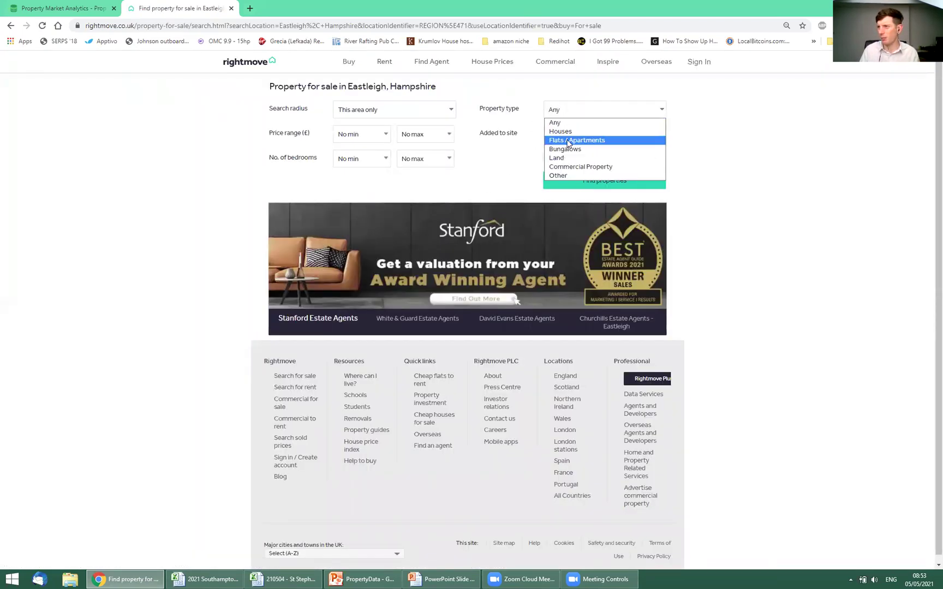
pyautogui.click(562, 131)
pyautogui.click(369, 160)
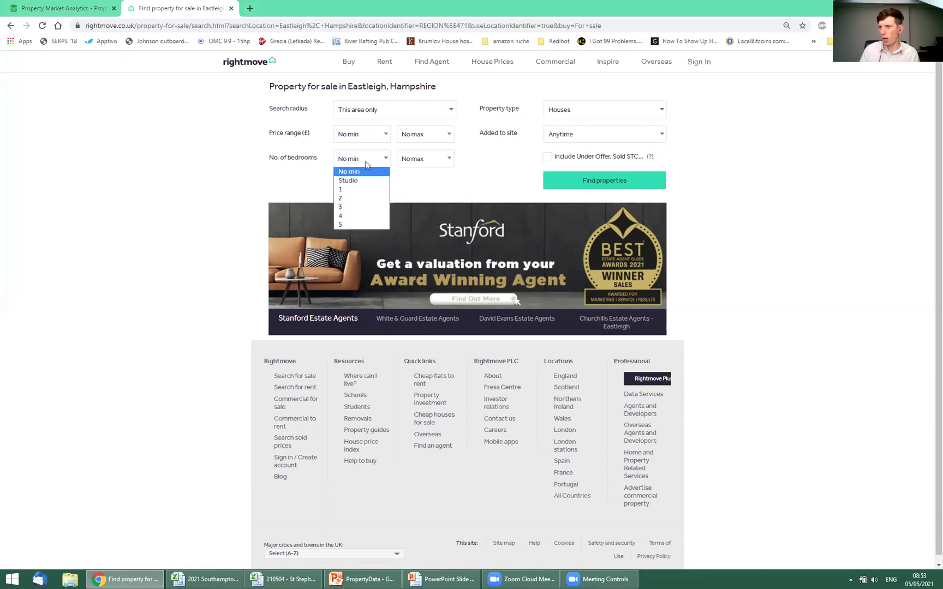
pyautogui.click(362, 207)
pyautogui.click(432, 159)
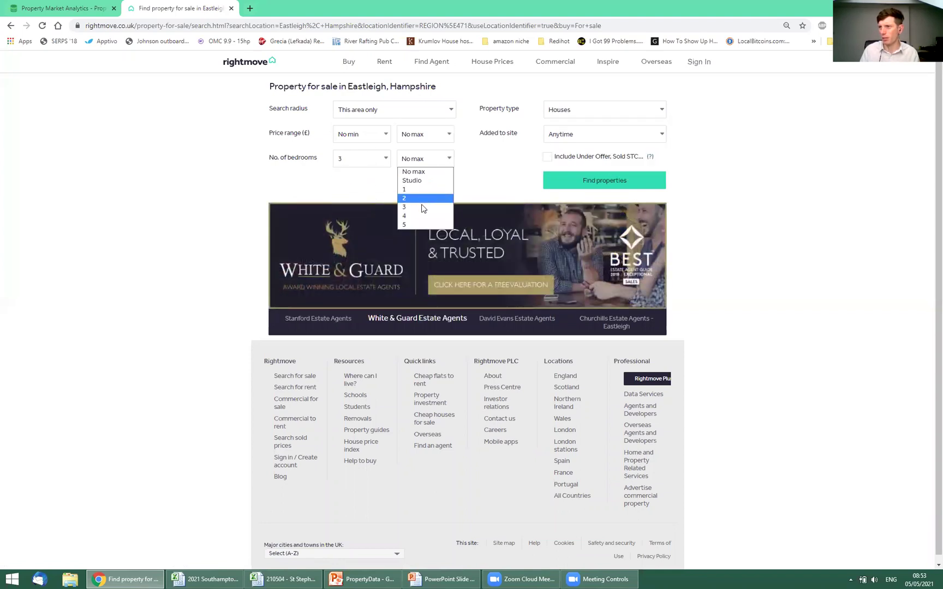
pyautogui.click(467, 191)
pyautogui.click(547, 157)
pyautogui.click(568, 185)
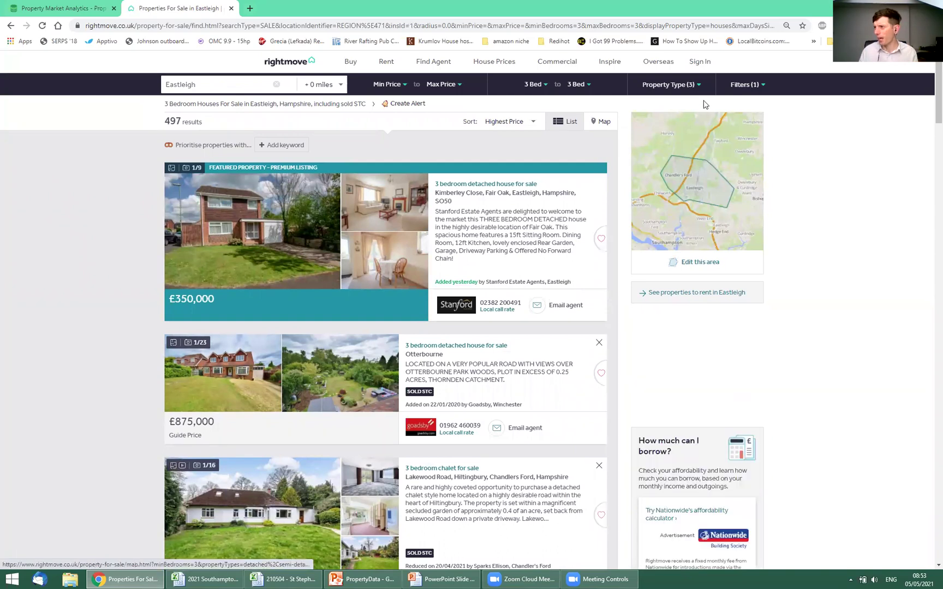
# Filter the 3-bedroom results to must-have New Home and look through the asking prices
pyautogui.click(740, 87)
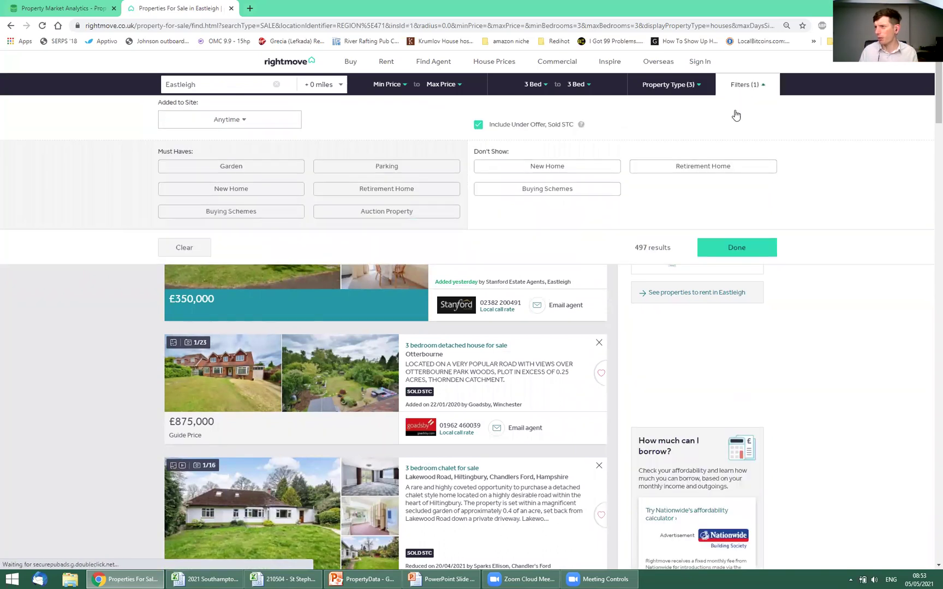
pyautogui.click(531, 173)
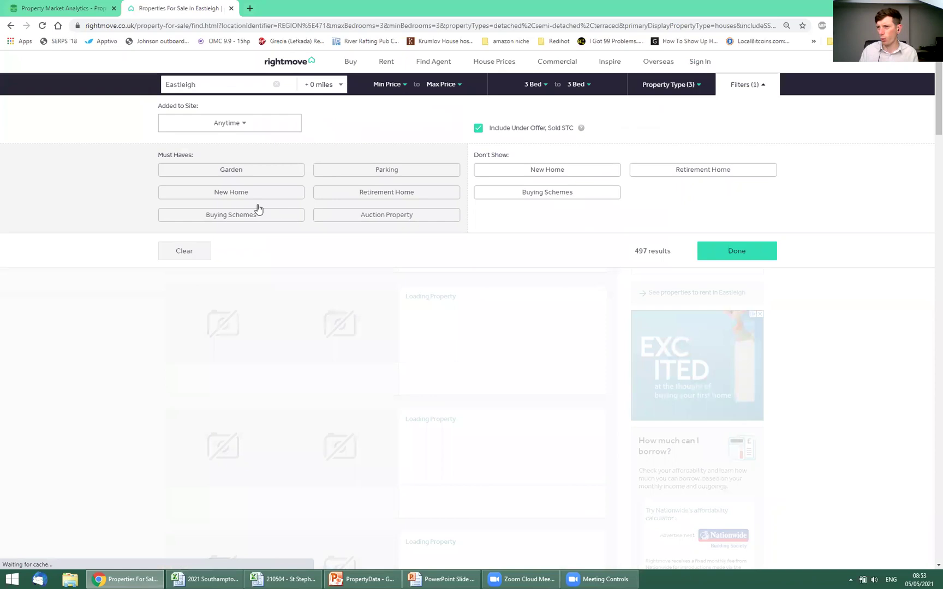
pyautogui.click(249, 197)
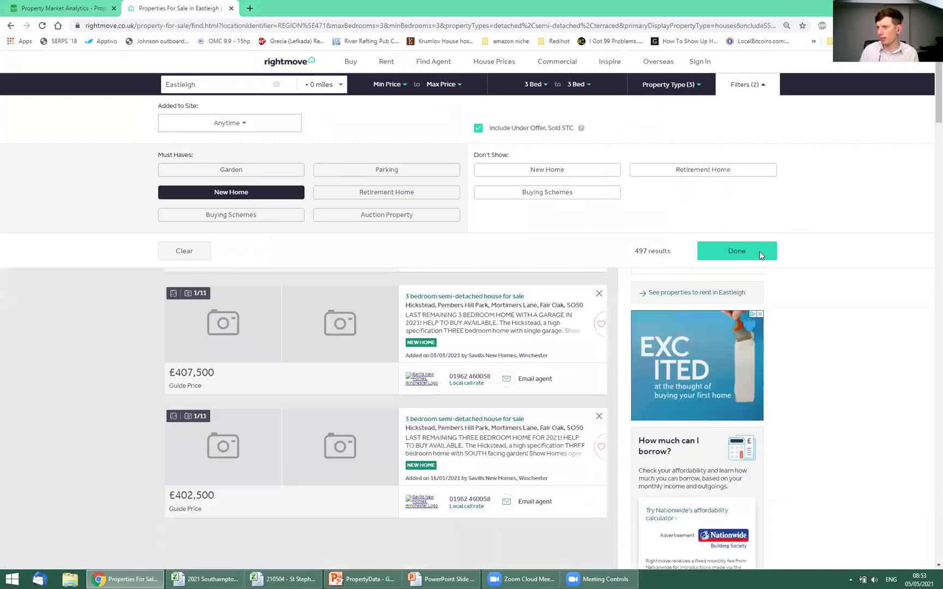
pyautogui.click(761, 256)
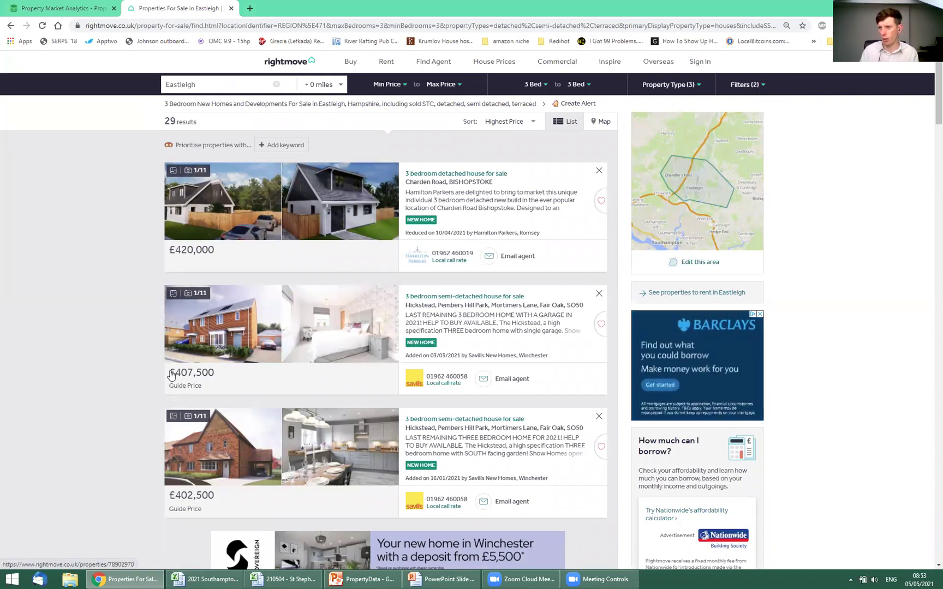
pyautogui.scroll(-3, 246, 338)
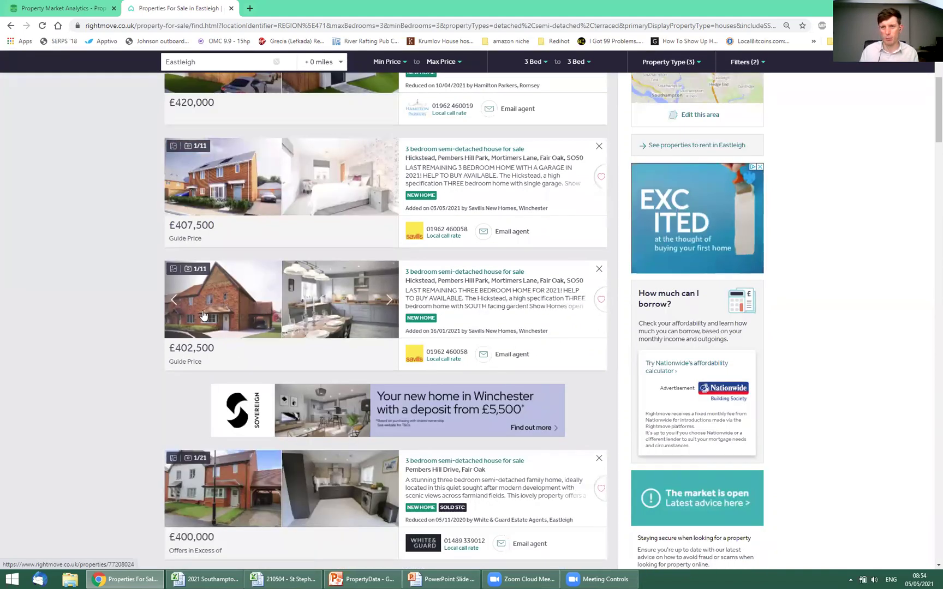
pyautogui.scroll(-3, 251, 357)
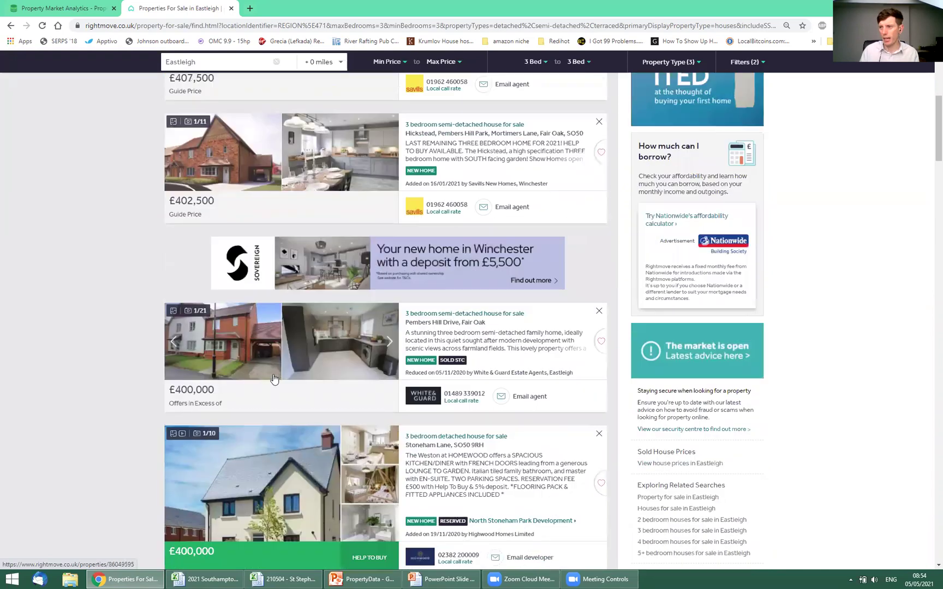
pyautogui.scroll(-6, 274, 382)
pyautogui.scroll(9, 274, 385)
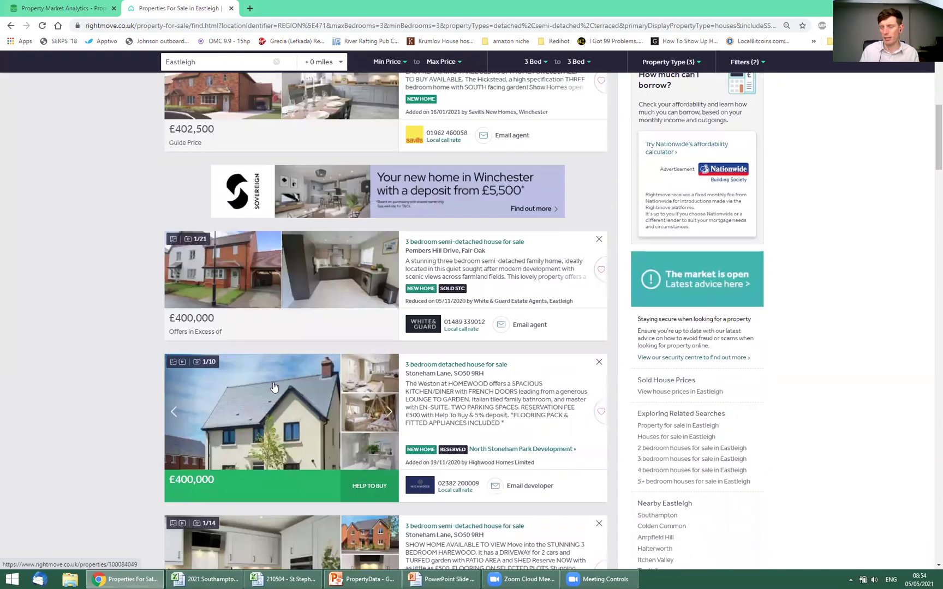
pyautogui.scroll(4, 273, 387)
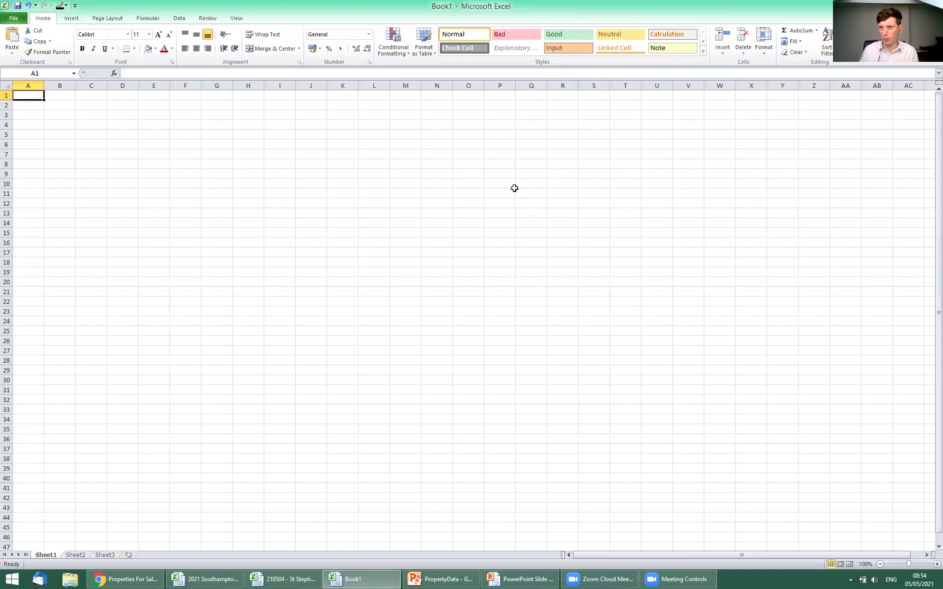
# In the blank Excel workbook, enter 3 bed, 5 and 400000 in cells A1 to C1
pyautogui.write('3')
pyautogui.hotkey('ctrl', 'Return')
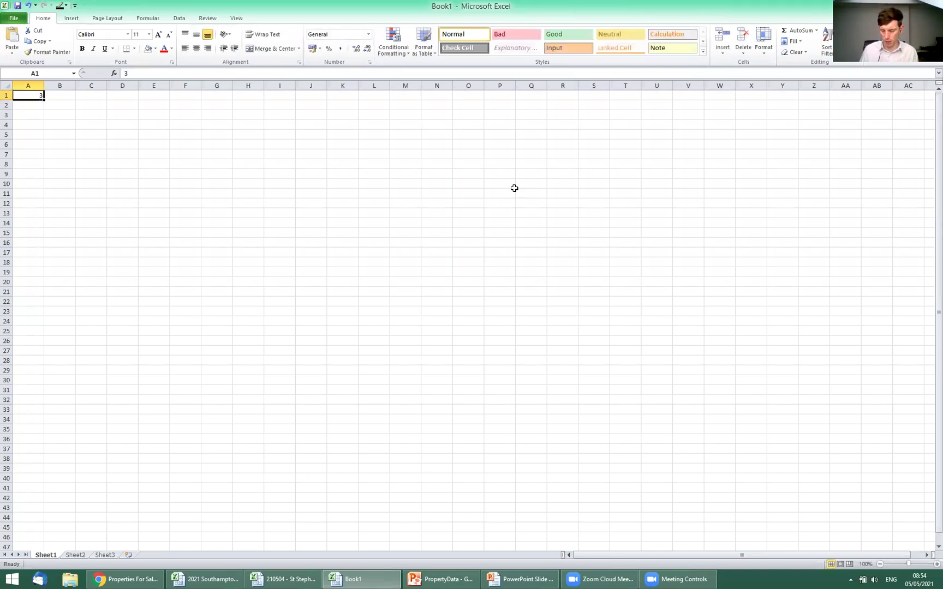
pyautogui.press('F2')
pyautogui.write('bed')
pyautogui.press('Tab')
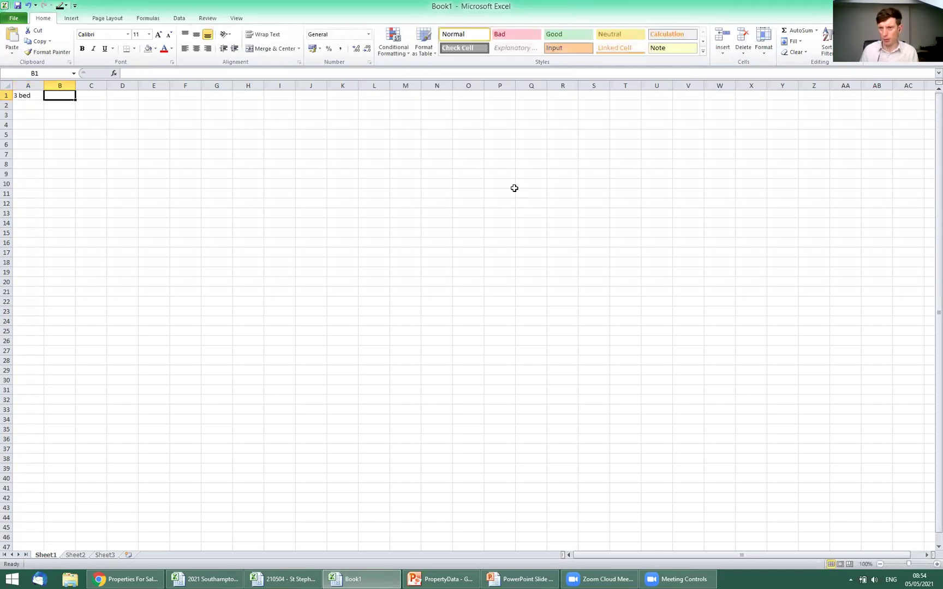
pyautogui.write('5')
pyautogui.press('Tab')
pyautogui.write('4000')
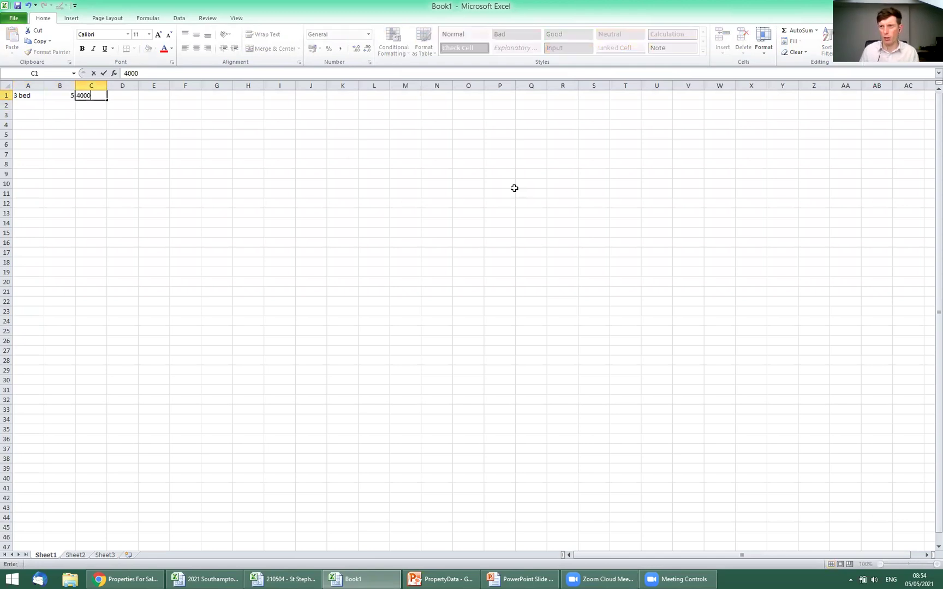
pyautogui.press('Tab')
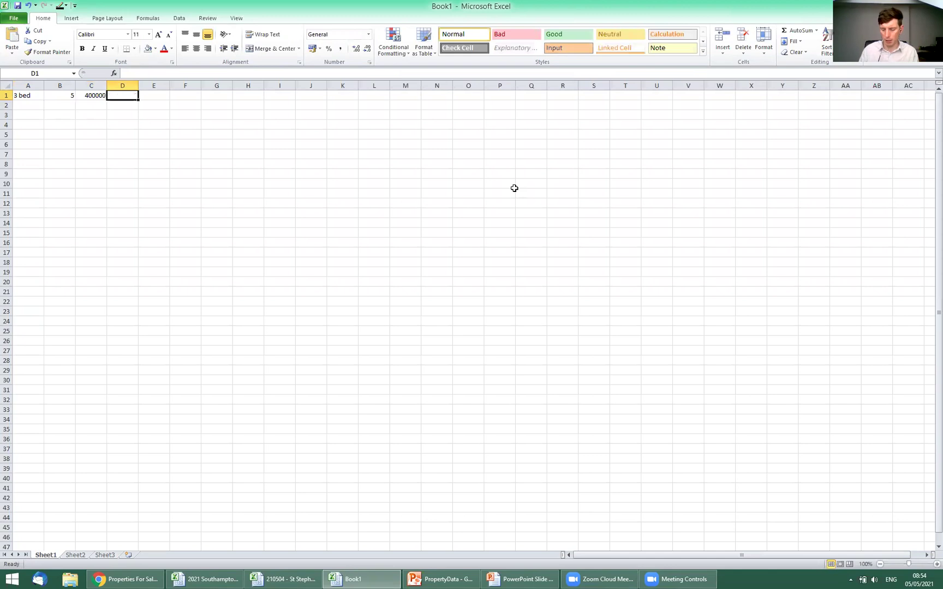
pyautogui.write('=')
pyautogui.press('Left')
pyautogui.write('*')
pyautogui.press('Left')
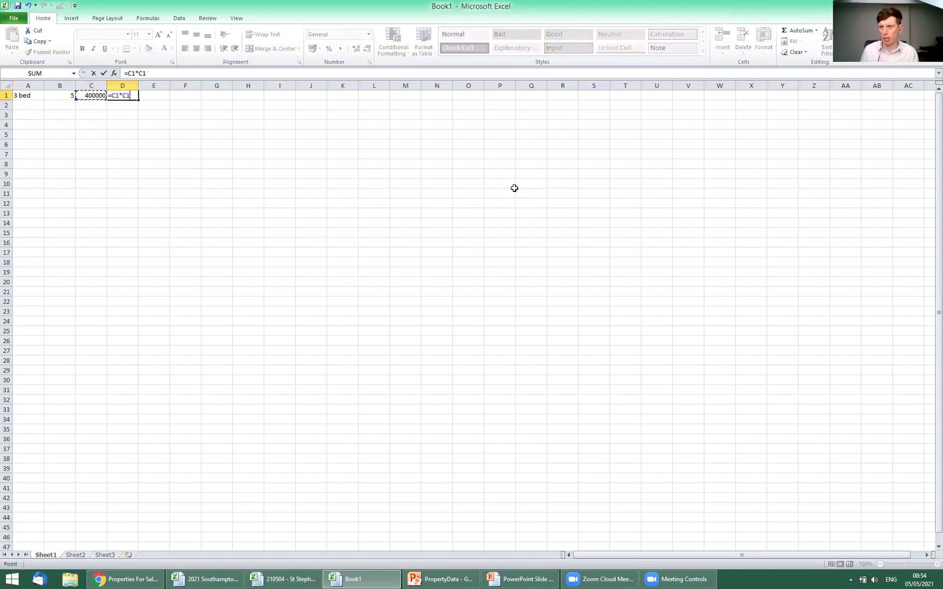
pyautogui.press('Return')
pyautogui.press('Up')
# Enter a formula in D1 that multiplies the price in C1 by the number of units in B1
pyautogui.write('=')
pyautogui.press('Left')
pyautogui.write('*')
pyautogui.press('Left')
pyautogui.press('Left')
pyautogui.press('Return')
pyautogui.press('Left')
pyautogui.press('Left')
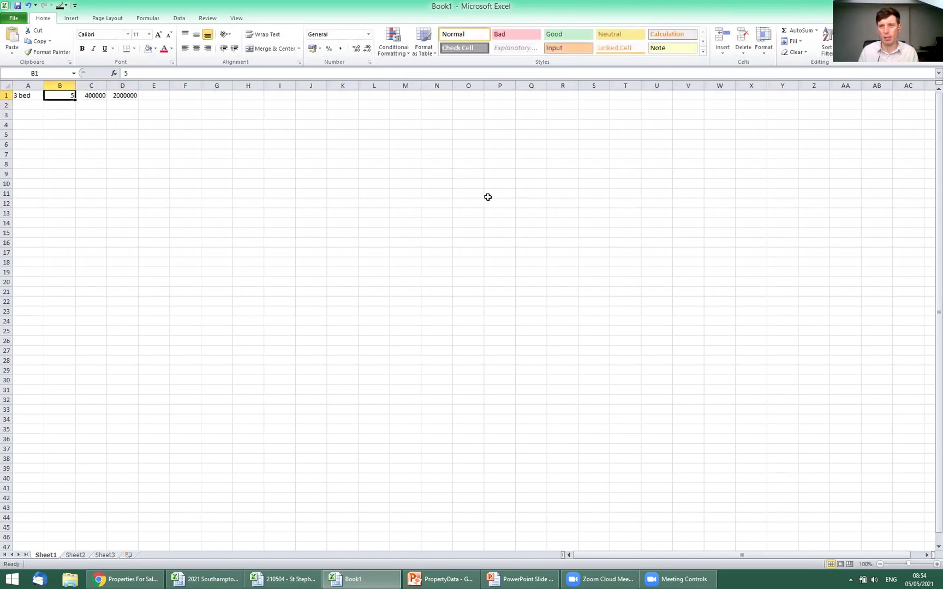
# Switch to the Rightmove results in Chrome, set minimum and maximum bedrooms to 4, and look through the new-home asking prices
pyautogui.click(125, 579)
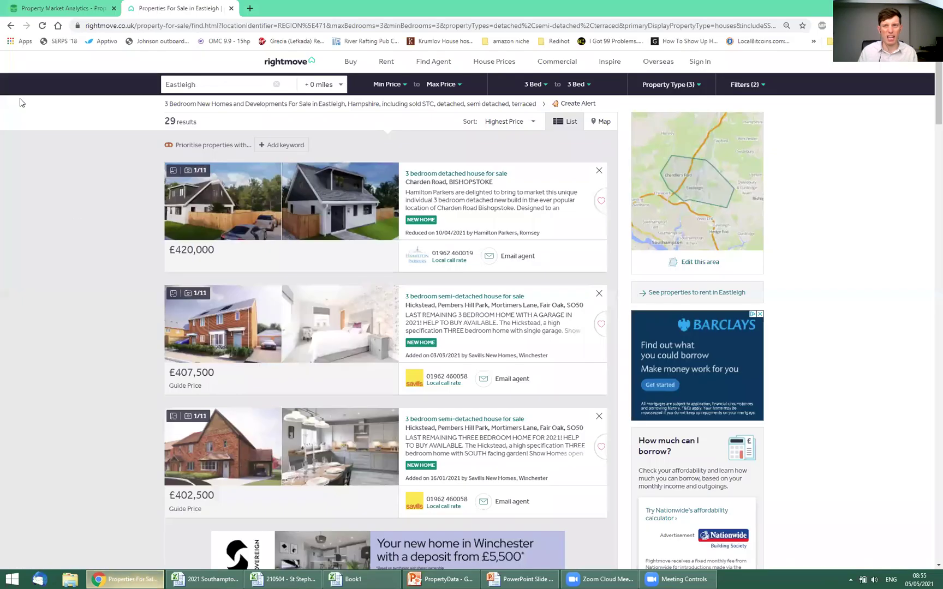
pyautogui.click(570, 86)
pyautogui.click(573, 148)
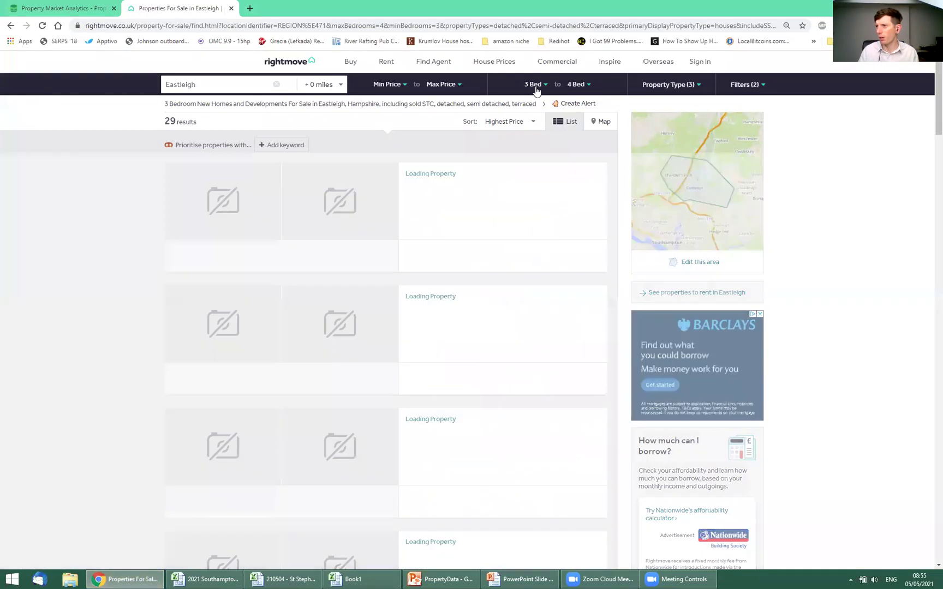
pyautogui.click(533, 90)
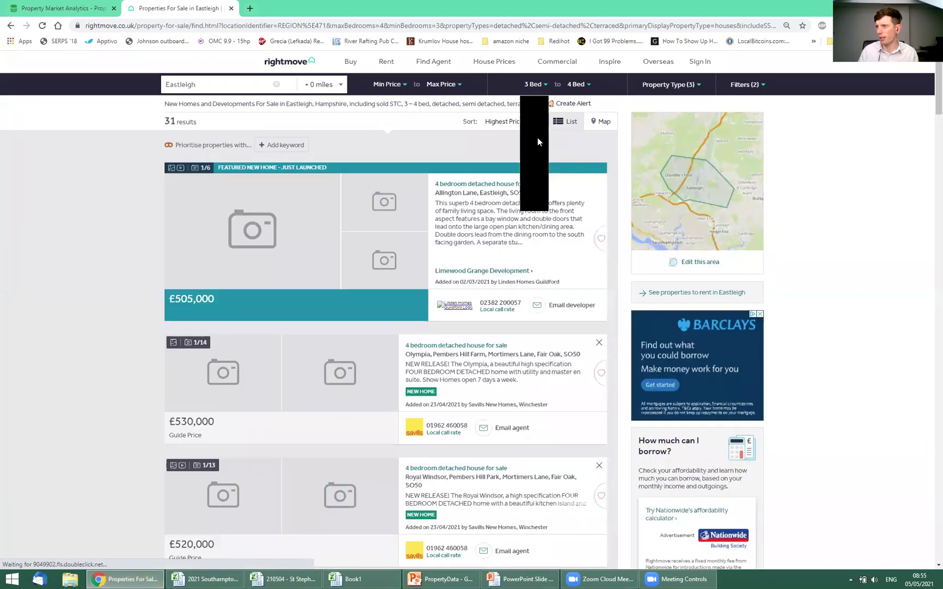
pyautogui.click(546, 128)
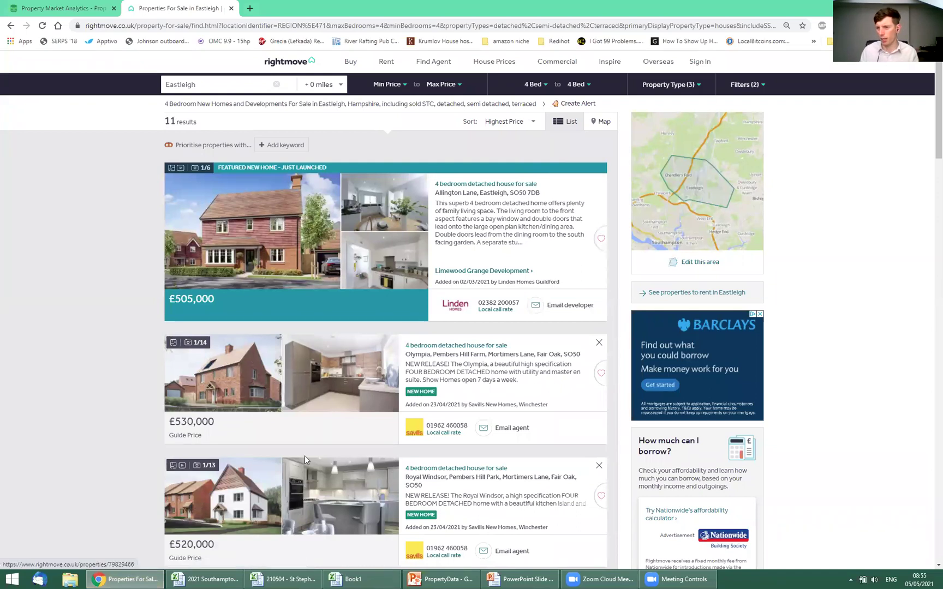
pyautogui.scroll(-2, 306, 451)
pyautogui.scroll(-1, 305, 452)
pyautogui.scroll(-5, 418, 342)
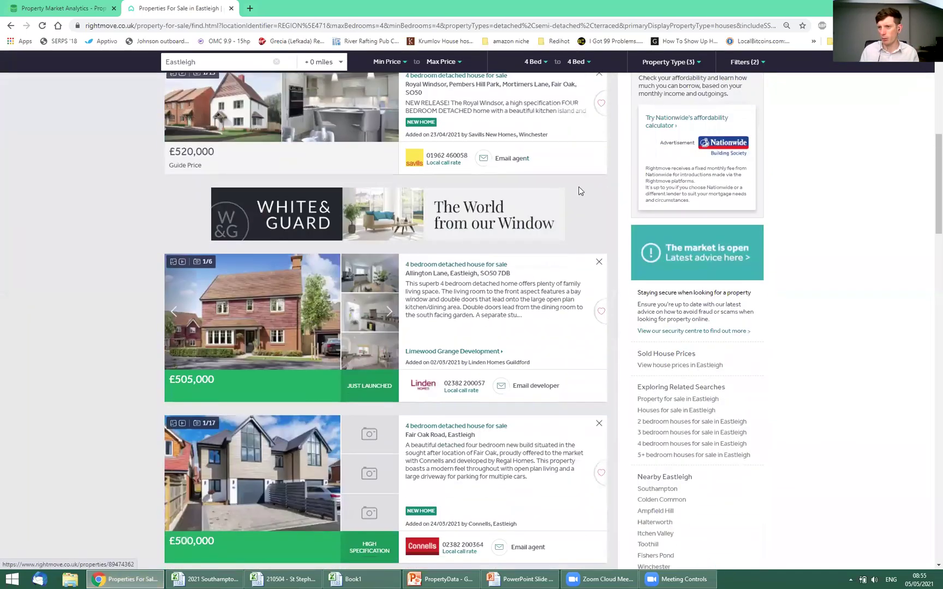
pyautogui.scroll(-13, 417, 343)
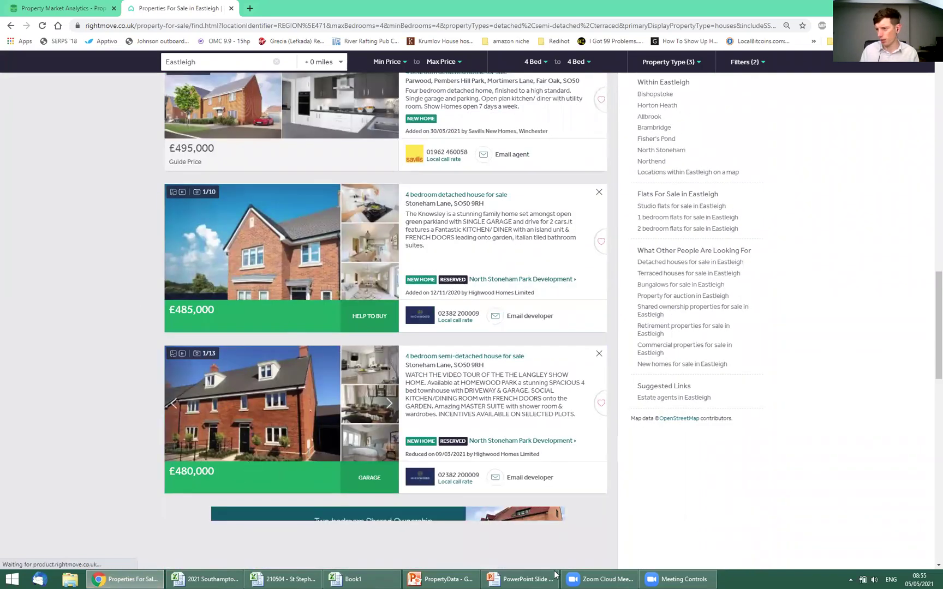
# Return to the Book1 workbook in Excel and enter 4 bed, 4 and 480000 in cells A2 to C2
pyautogui.click(341, 575)
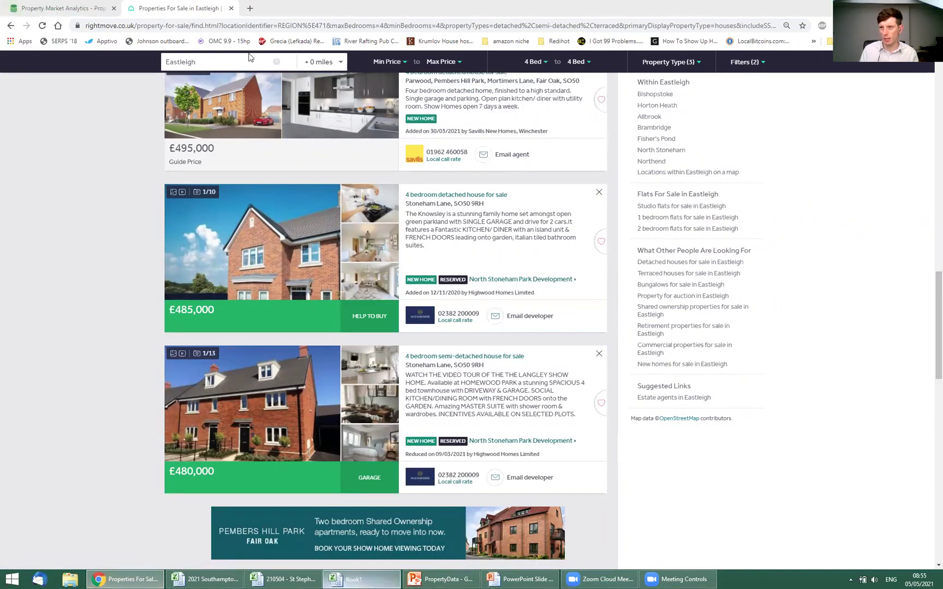
pyautogui.write('4 bed')
pyautogui.press('Right')
pyautogui.write('4')
pyautogui.press('Right')
pyautogui.press('Up')
pyautogui.press('Left')
pyautogui.press('Down')
pyautogui.press('Right')
pyautogui.write('480000')
# Copy the multiplication formula from D1 into D2 for the 4 bed row
pyautogui.press('Right')
pyautogui.press('Up')
pyautogui.hotkey('ctrl', 'c')
pyautogui.press('Down')
pyautogui.hotkey('ctrl', 'v')
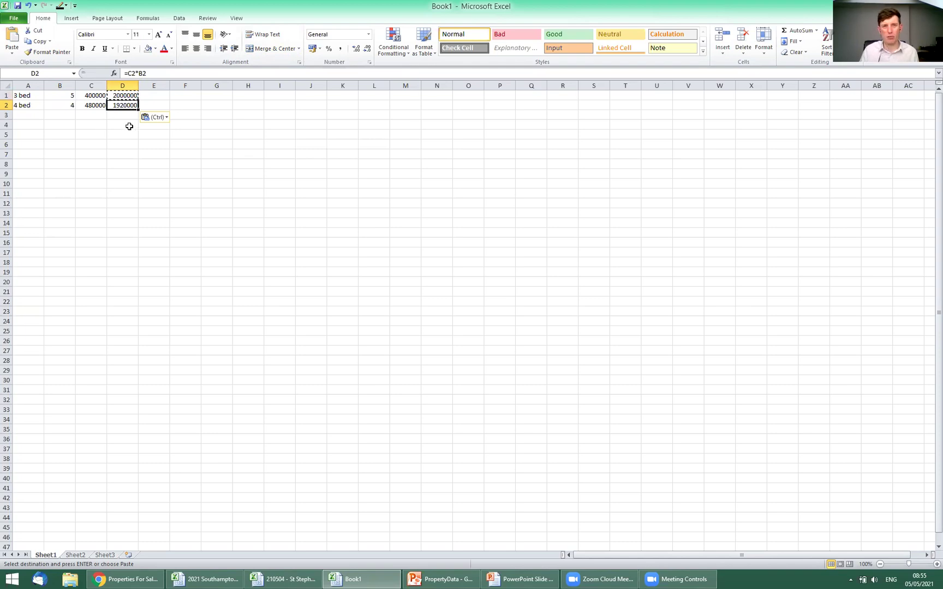
# Clear the 3 bed and 4 bed comparison from cells A1 to D2
pyautogui.moveTo(122, 105); pyautogui.dragTo(25, 96)
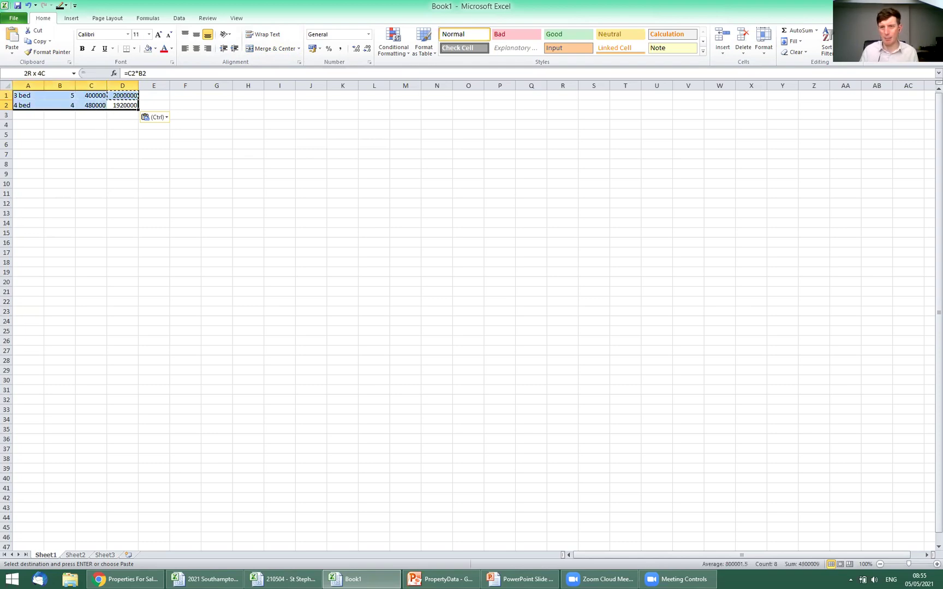
pyautogui.press('Delete')
pyautogui.click(63, 154)
# Enter 40m2 in A5 and 1 bed in B5
pyautogui.click(34, 135)
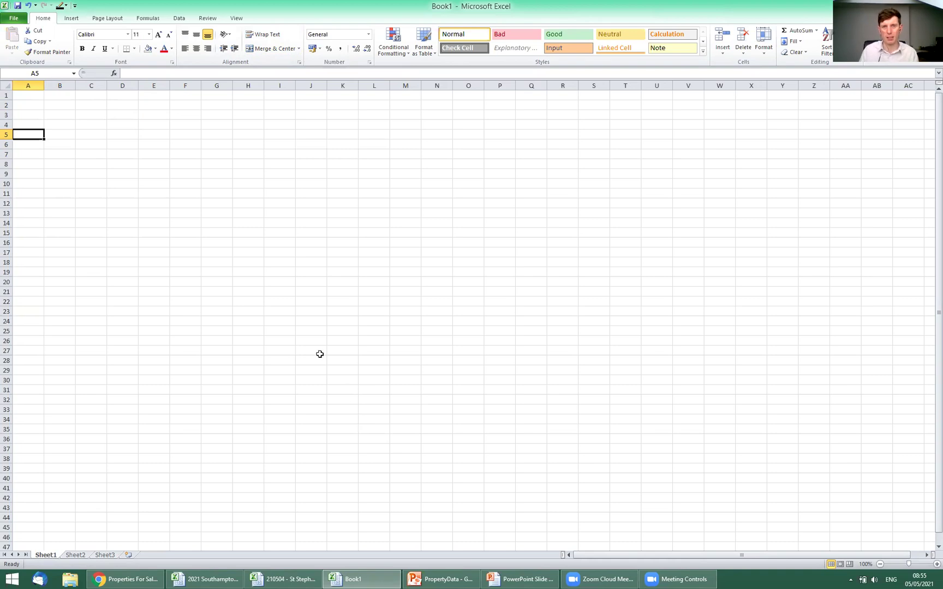
pyautogui.write('40')
pyautogui.hotkey('ctrl', 'Return')
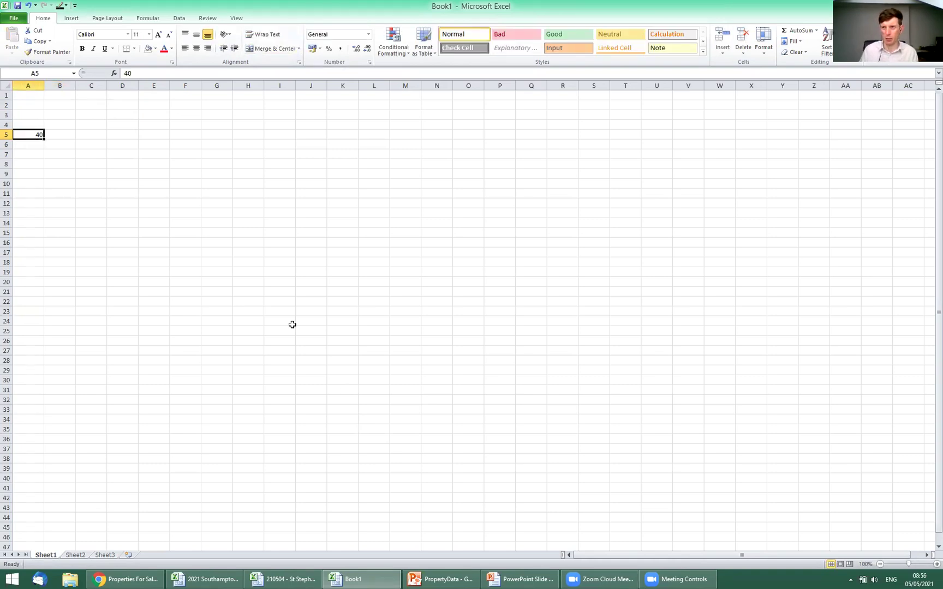
pyautogui.write('40m2')
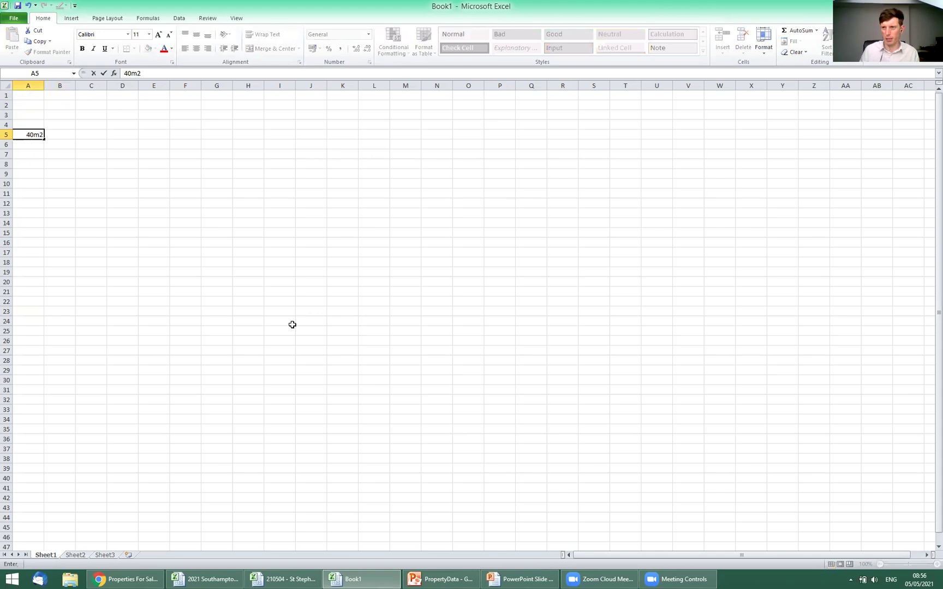
pyautogui.press('Tab')
pyautogui.write('1 bed')
pyautogui.press('Return')
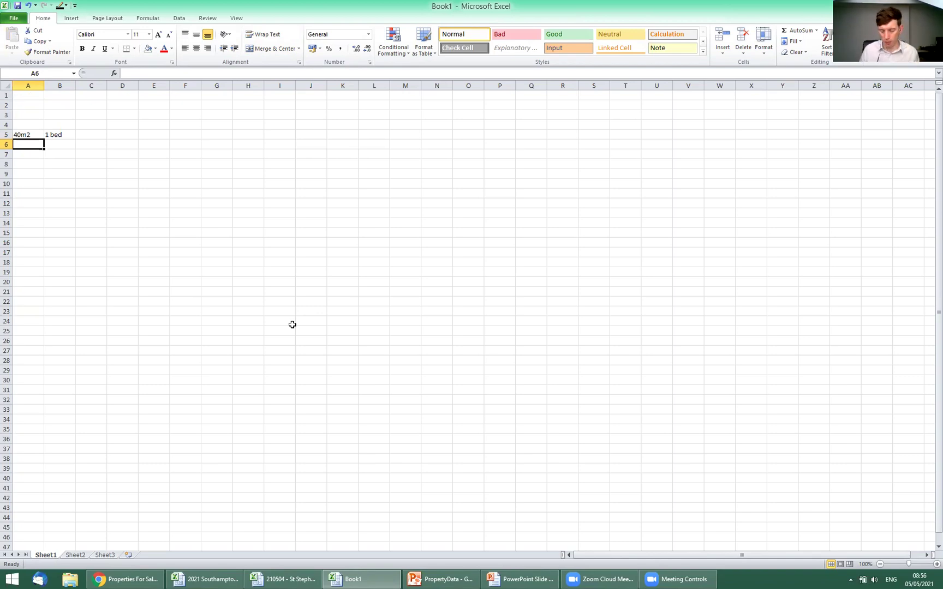
# Add a second row with 55m2 in A6 and 2 bed in B6
pyautogui.write('55m2')
pyautogui.press('Tab')
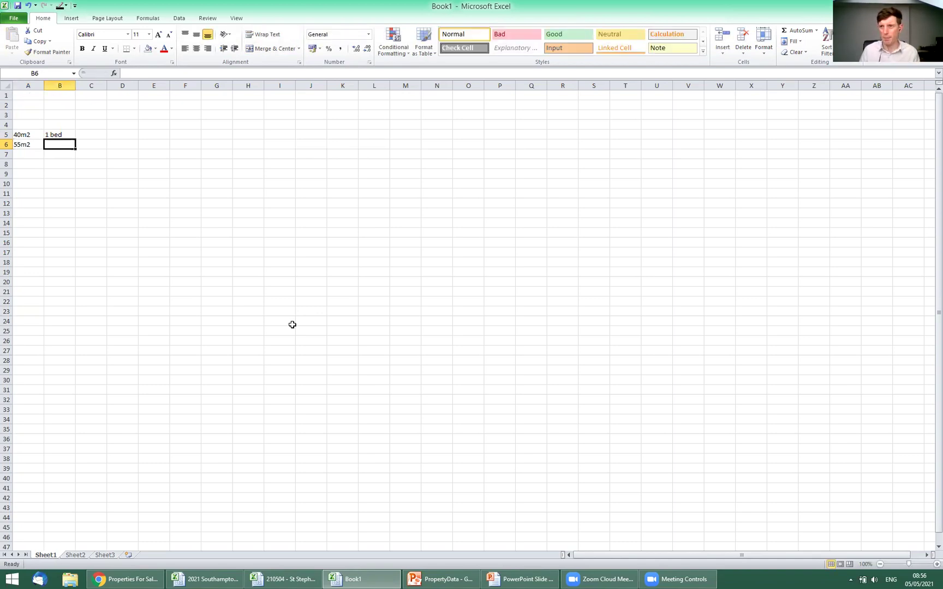
pyautogui.write('2 bed')
pyautogui.press('Tab')
# Calculate how many 1 bed units fit the floor area by entering =200/40 in C4
pyautogui.press('Up')
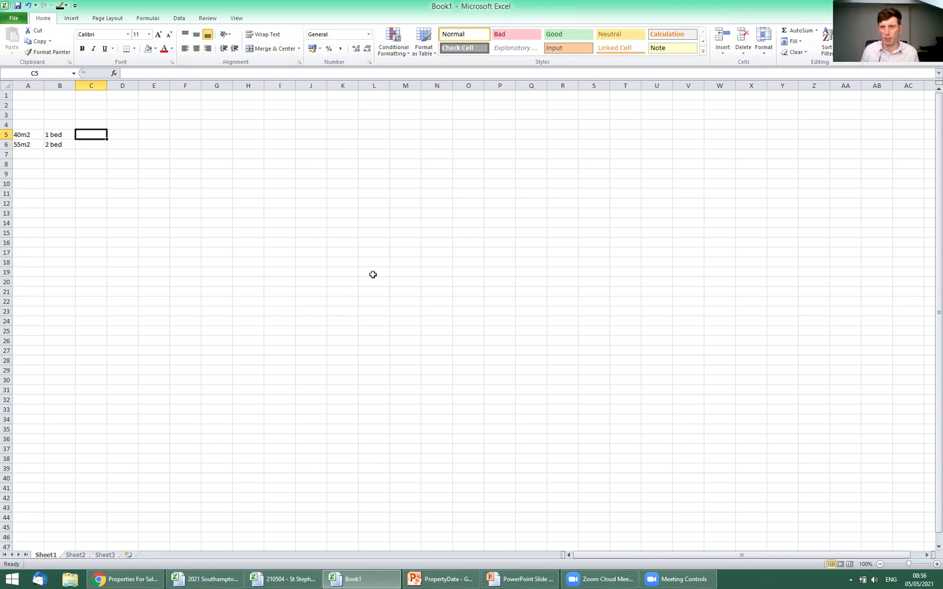
pyautogui.press('Up')
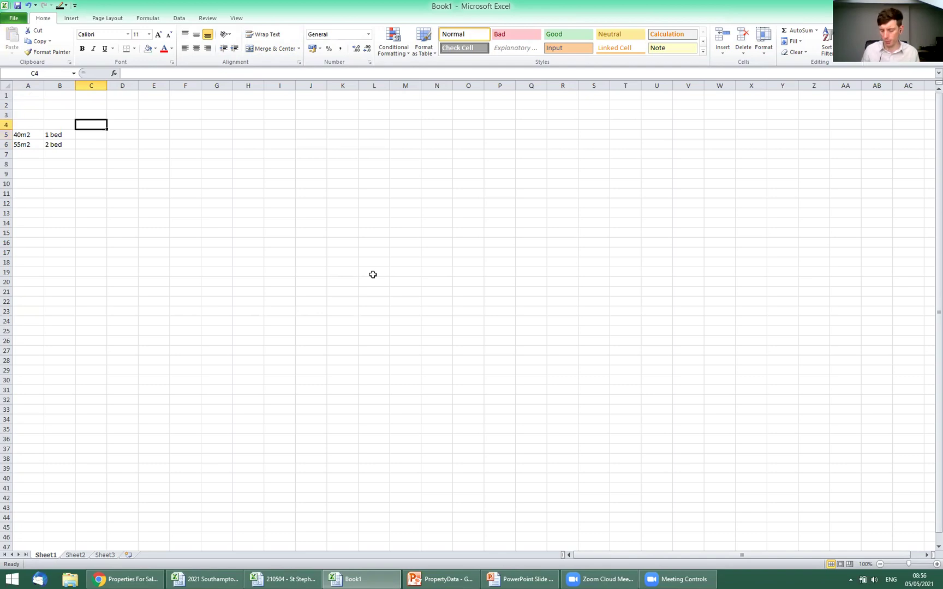
pyautogui.write('=20')
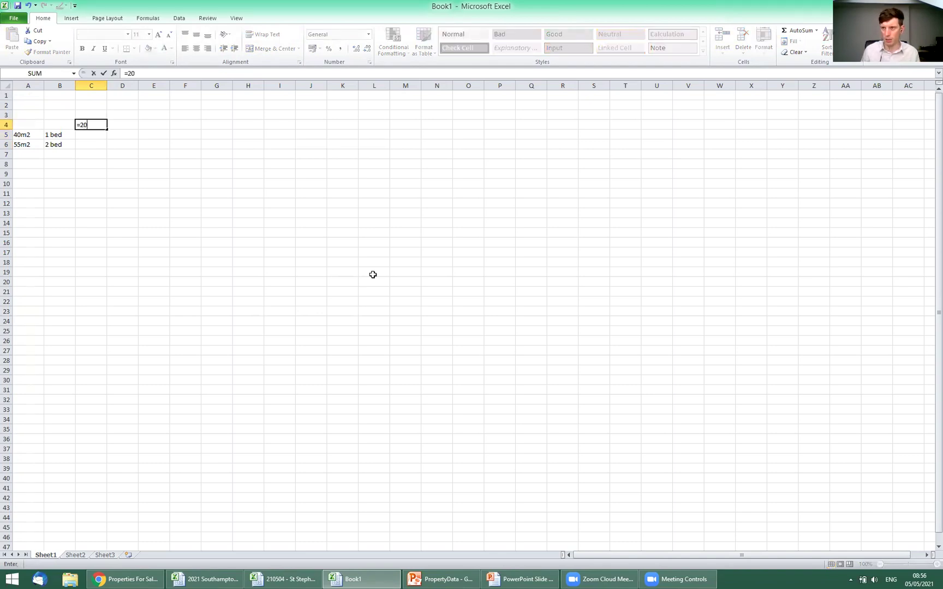
pyautogui.write('0/40')
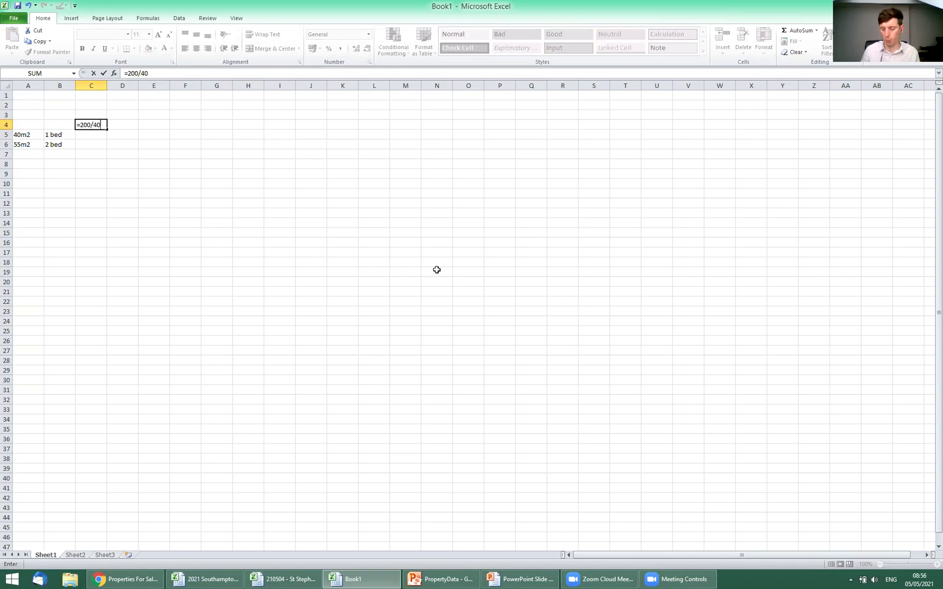
pyautogui.press('Return')
pyautogui.press('Up')
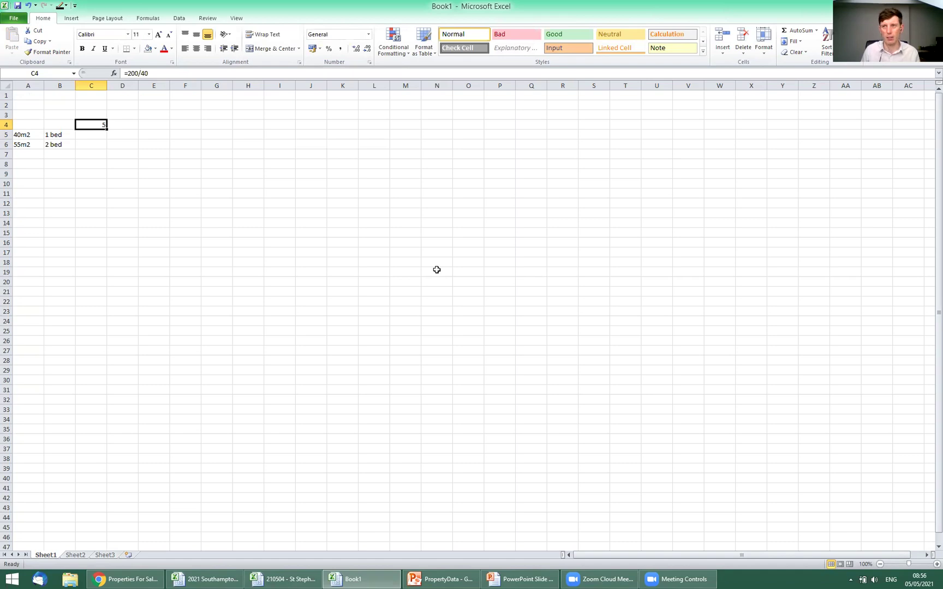
# Replace the divisor in the C4 formula with the 2 bed unit size of 55
pyautogui.moveTo(138, 73); pyautogui.dragTo(172, 75)
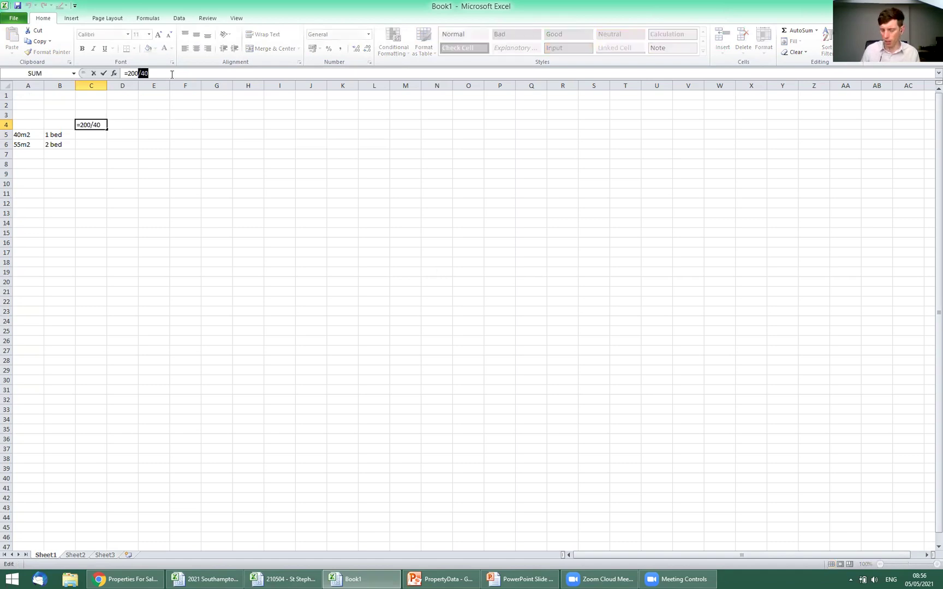
pyautogui.press('BackSpace')
pyautogui.press('Return')
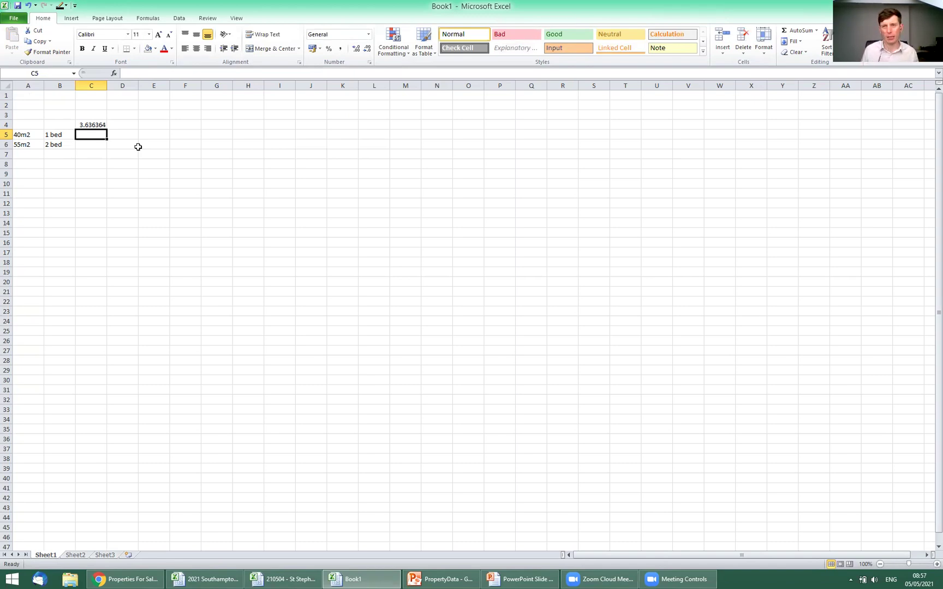
# Fill in the 1 bed row with a unit count of 5 in C5 and a price of 135000 in D5
pyautogui.click(95, 123)
pyautogui.click(83, 133)
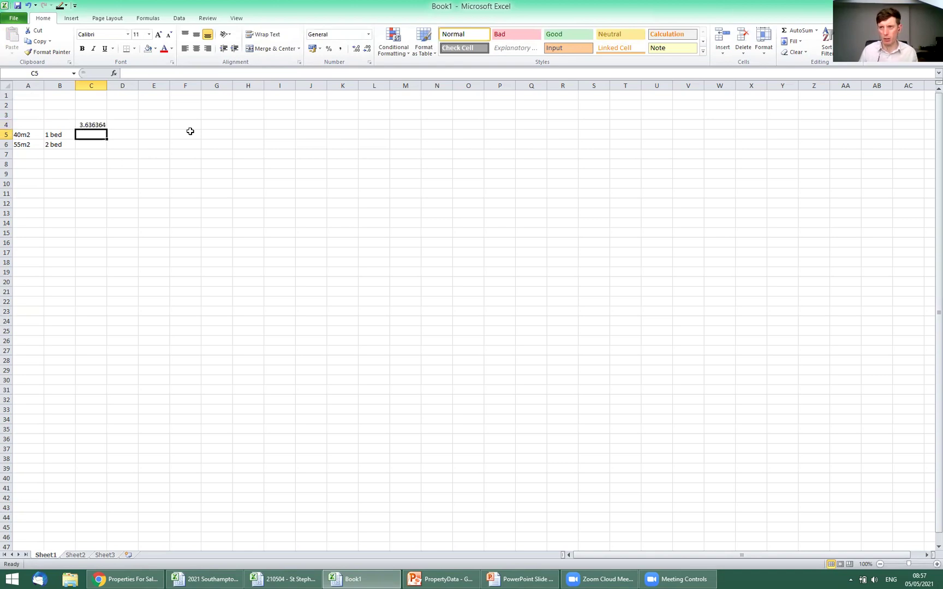
pyautogui.write('5')
pyautogui.press('Tab')
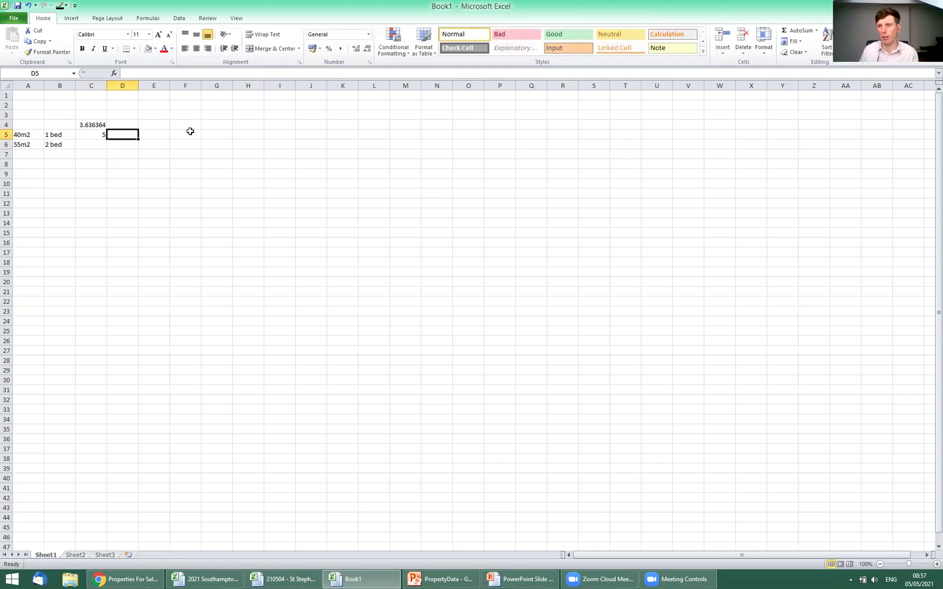
pyautogui.write('135000')
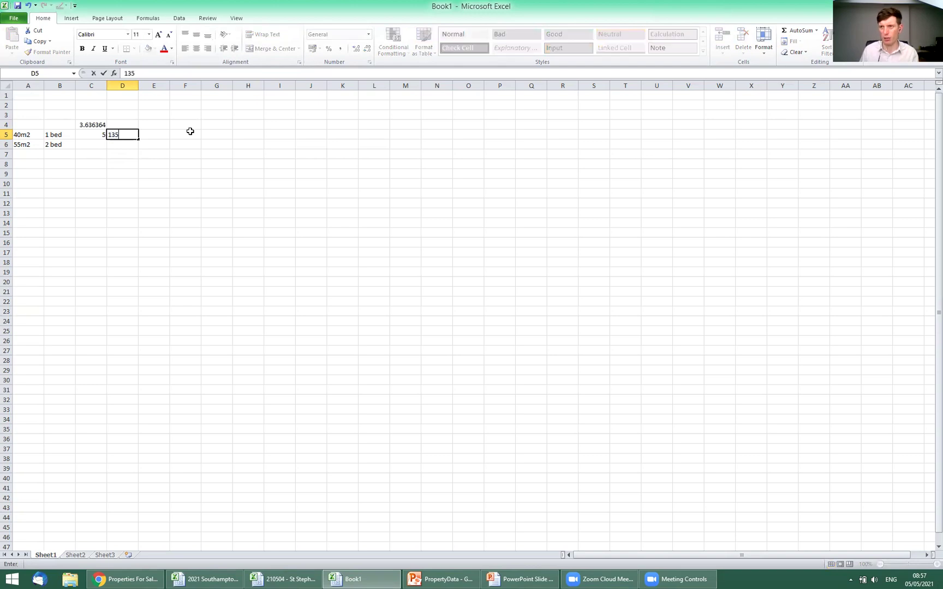
pyautogui.press('Return')
pyautogui.press('Up')
pyautogui.click(129, 580)
pyautogui.scroll(9, 510, 164)
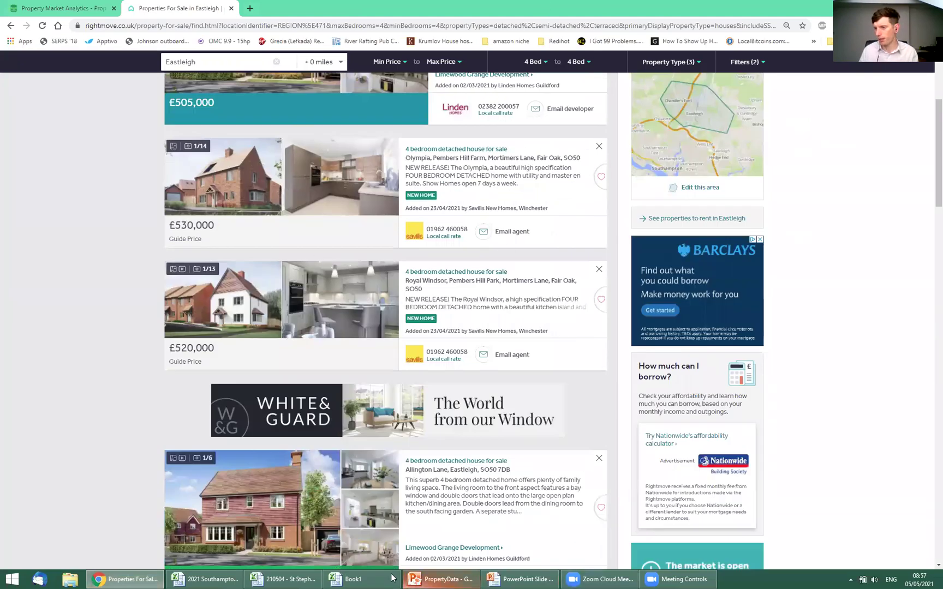
pyautogui.click(357, 579)
# Calculate the total 1 bed value in E5 as =D5*C5 and format it in the pound accounting format
pyautogui.press('Right')
pyautogui.write('=')
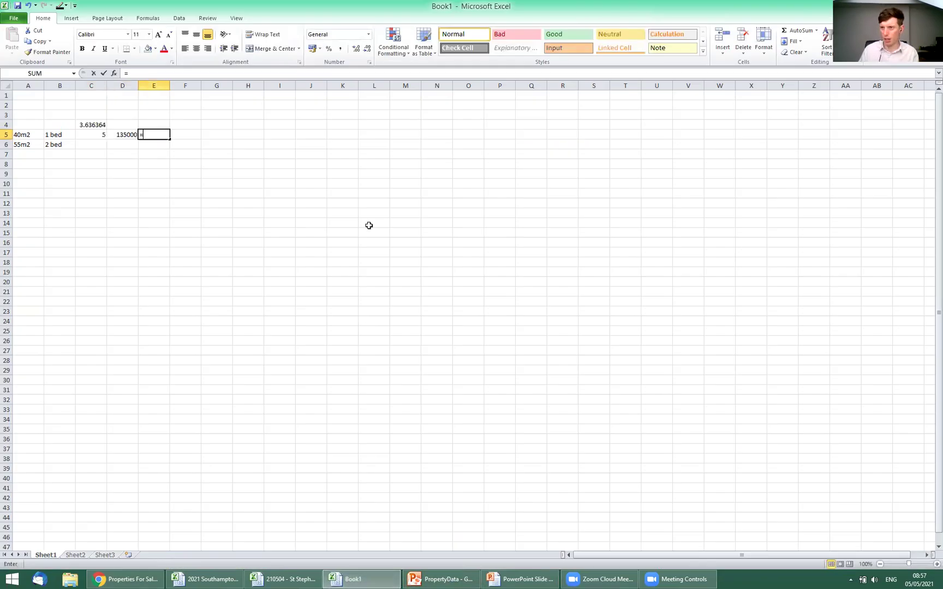
pyautogui.press('Left')
pyautogui.write('*')
pyautogui.press('Left')
pyautogui.press('Left')
pyautogui.press('Return')
pyautogui.press('Up')
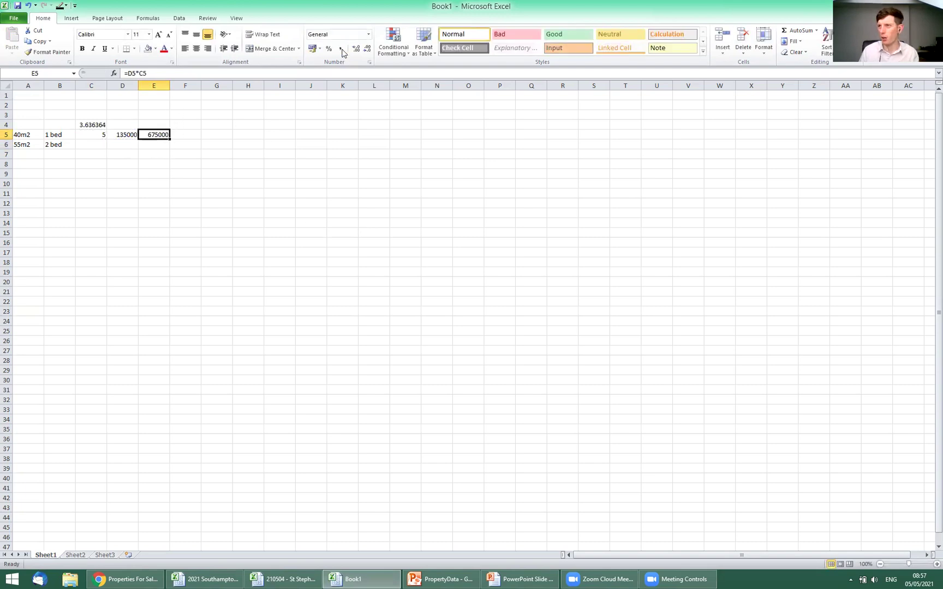
pyautogui.click(313, 48)
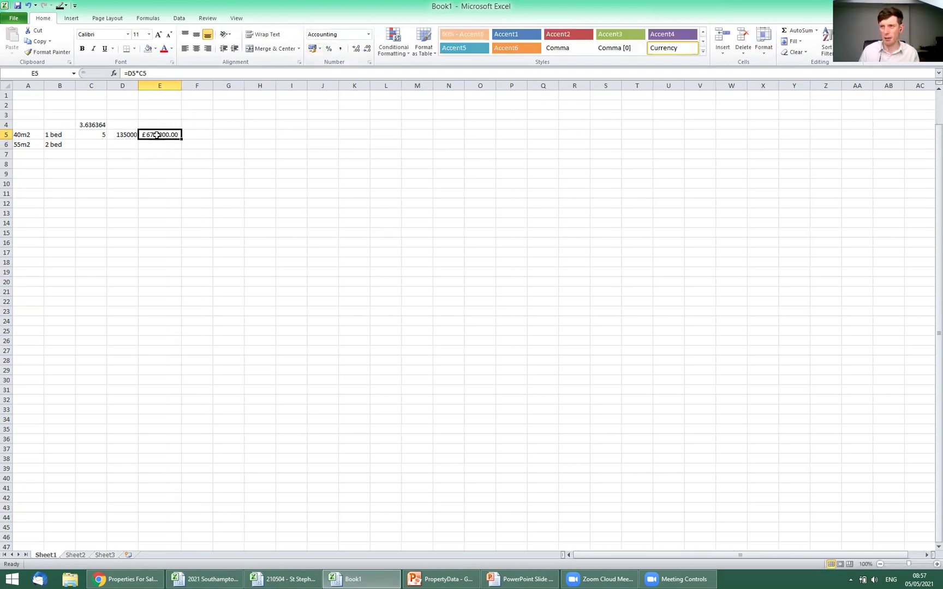
# Close the Book1 workbook without saving it
pyautogui.scroll(2, 158, 134)
pyautogui.scroll(-1, 259, 151)
pyautogui.moveTo(217, 93); pyautogui.dragTo(220, 92)
pyautogui.click(233, 178)
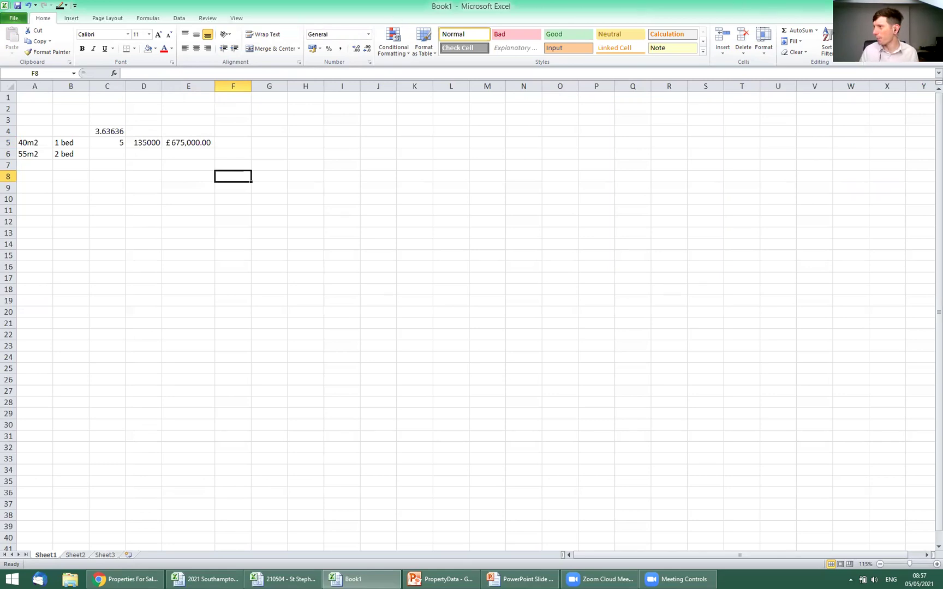
pyautogui.hotkey('ctrl', 'w')
pyautogui.click(473, 300)
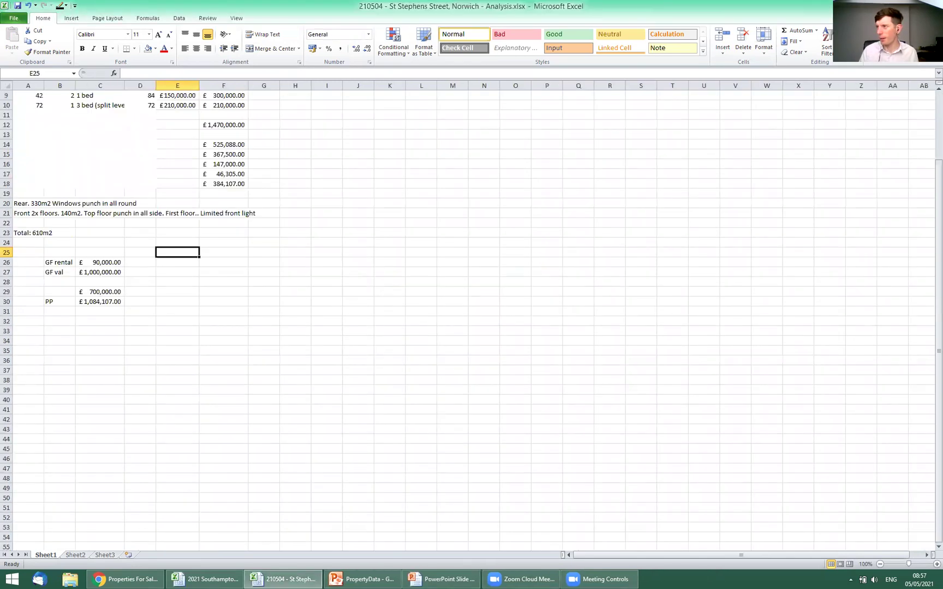
# Switch to Chrome and bring up the PropertyData home page, consulting the Gross Development Value slide in PowerPoint
pyautogui.hotkey('alt', 'Tab')
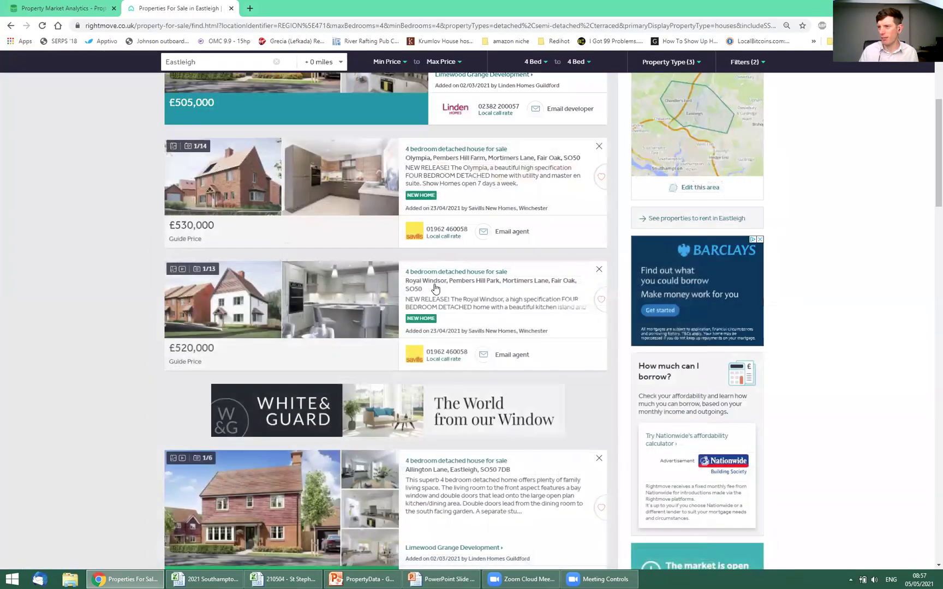
pyautogui.scroll(4, 130, 238)
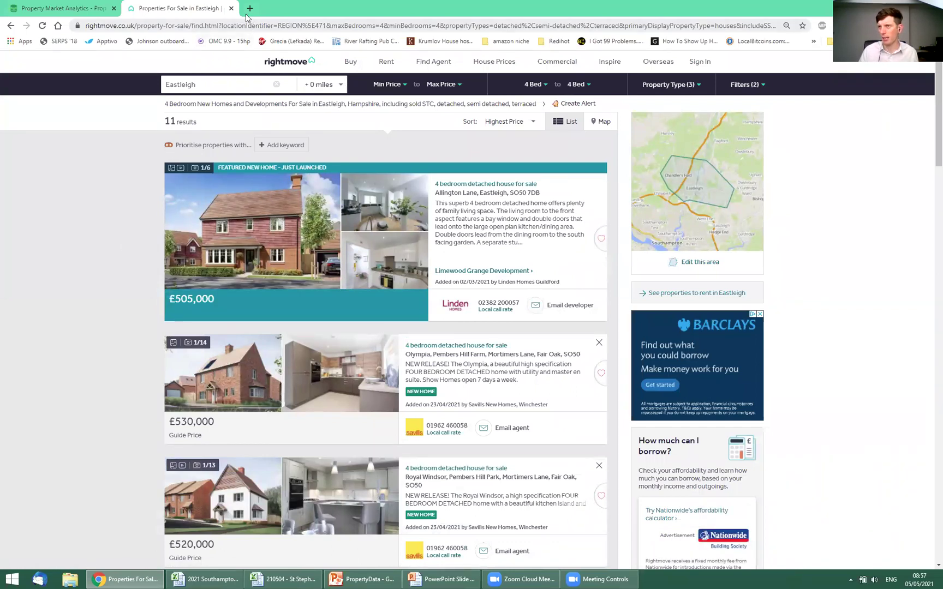
pyautogui.click(90, 8)
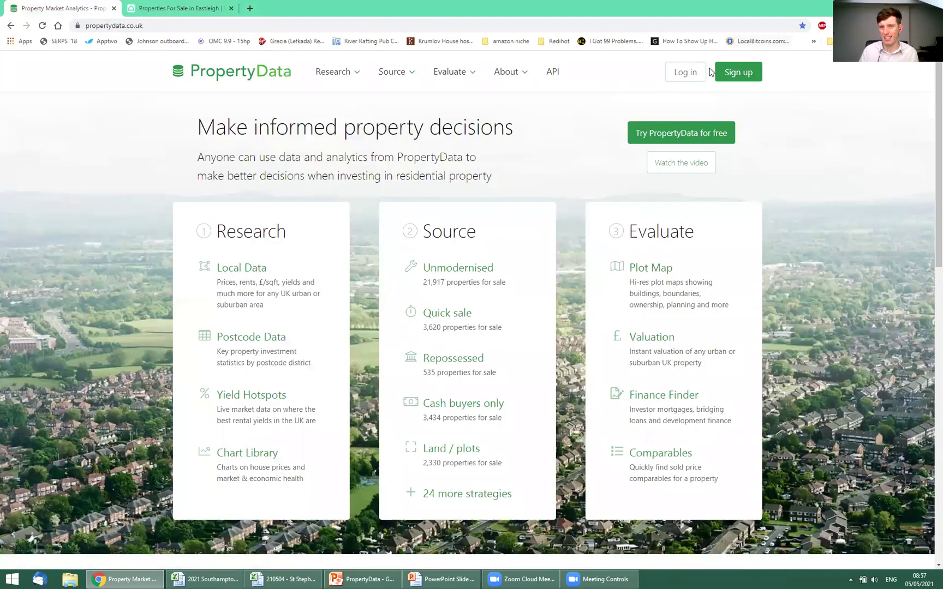
pyautogui.click(441, 579)
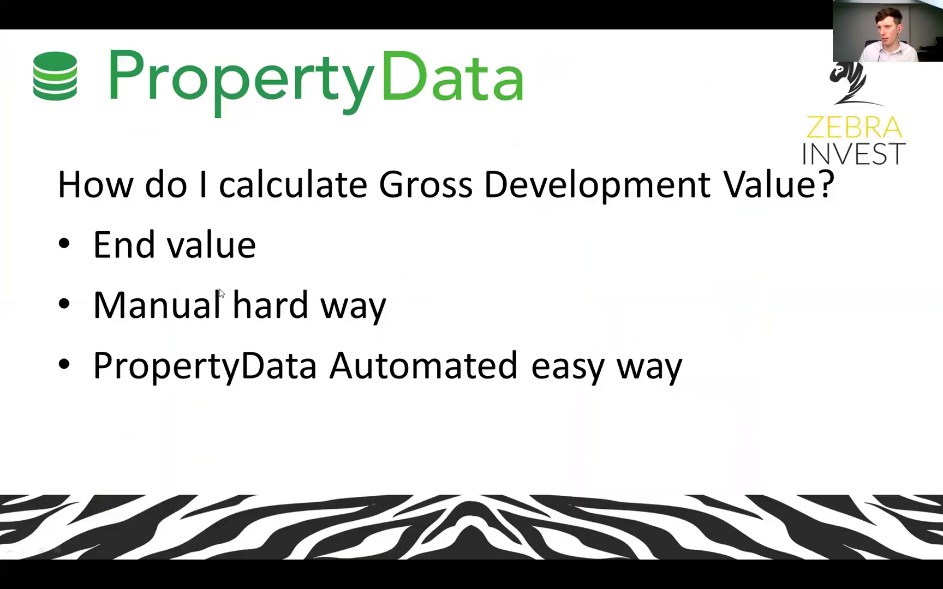
pyautogui.hotkey('alt', 'Tab')
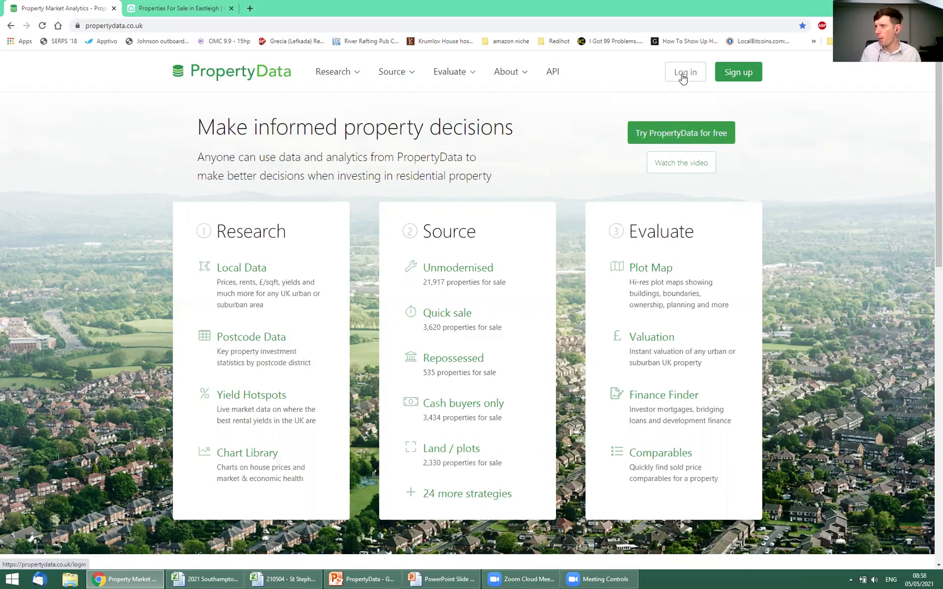
# View the PropertyData pricing plans and log in to the account with the prefilled credentials
pyautogui.moveTo(505, 74)
pyautogui.click(639, 112)
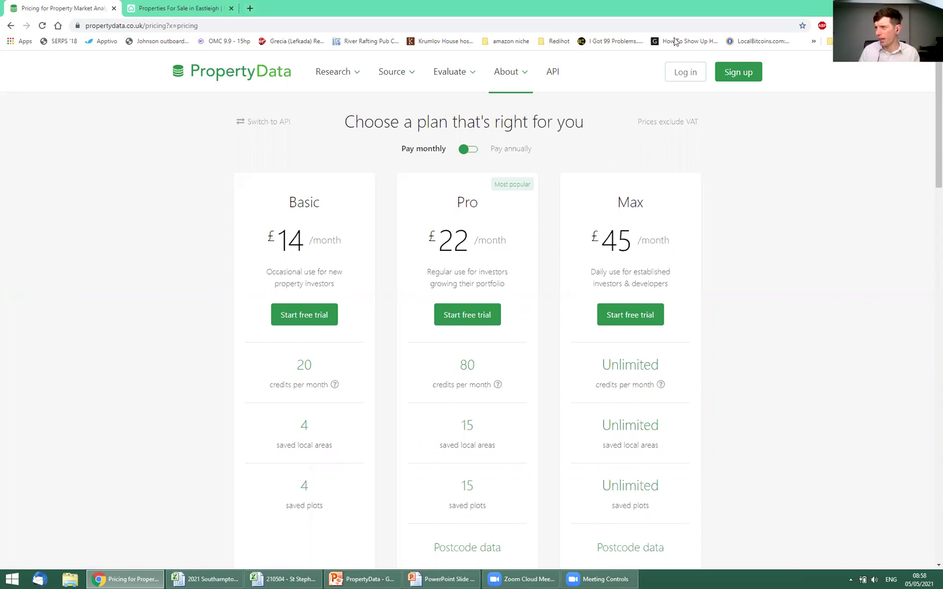
pyautogui.click(687, 70)
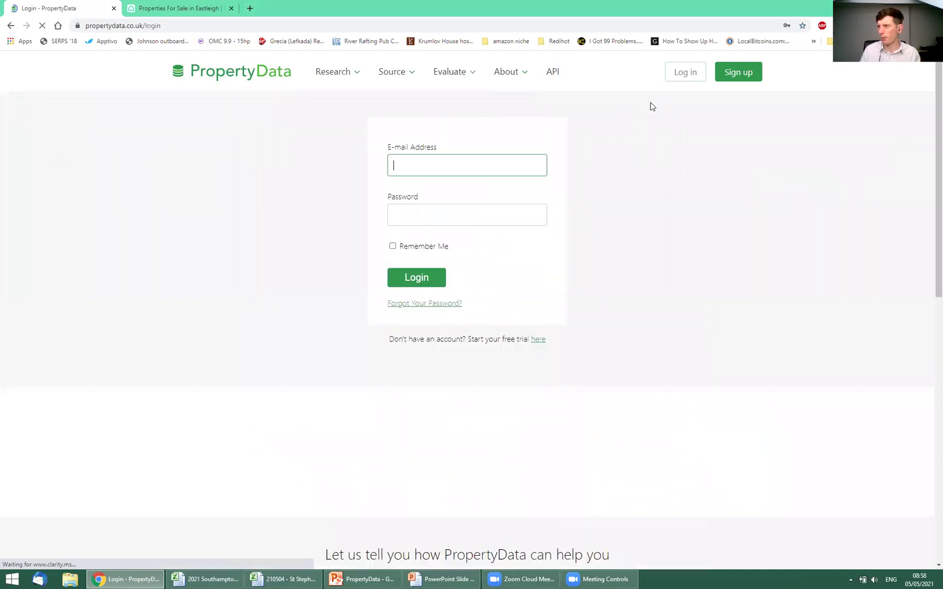
pyautogui.click(415, 276)
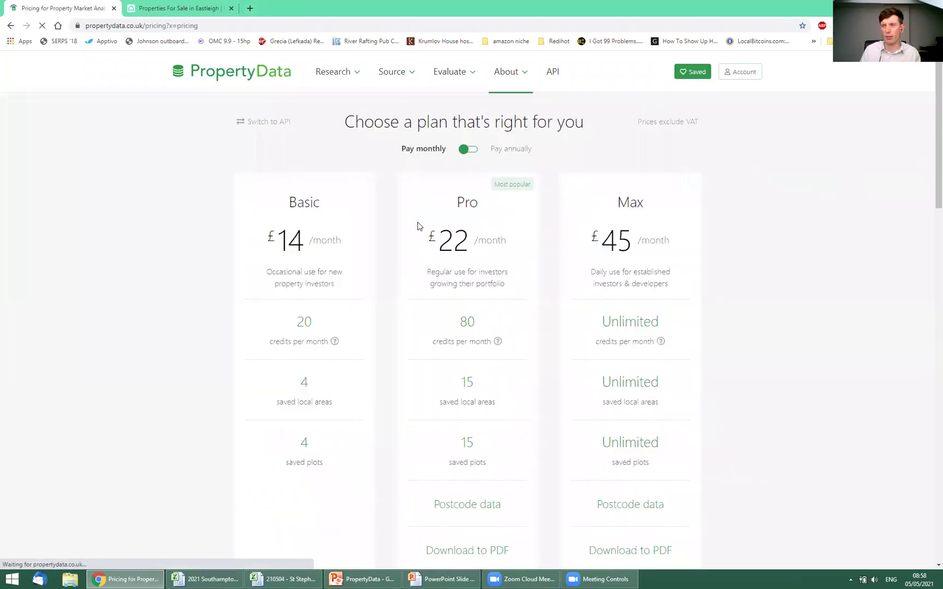
# Open the Valuation tool in a new browser tab, keeping the pricing page open
pyautogui.moveTo(463, 69)
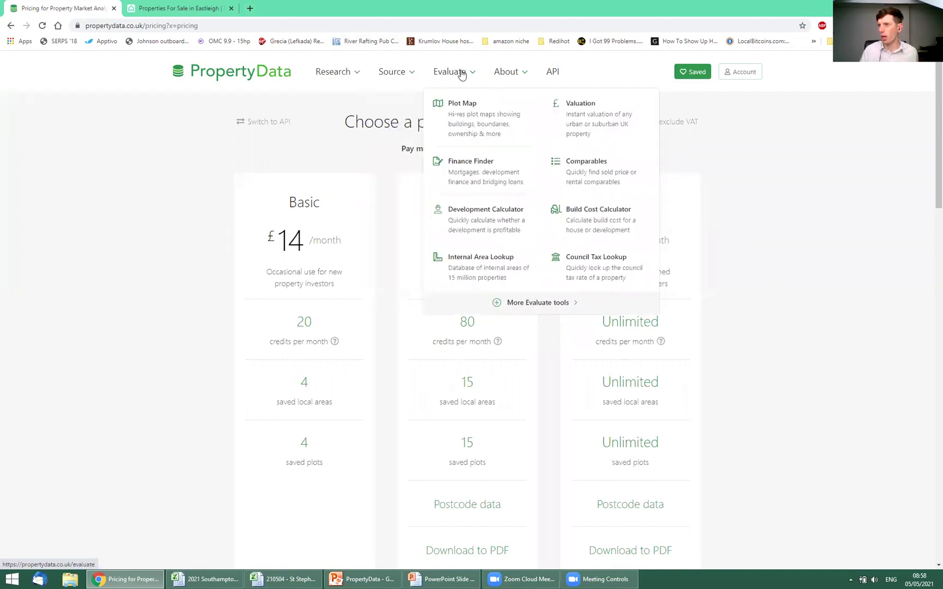
pyautogui.rightClick(573, 118)
pyautogui.click(585, 124)
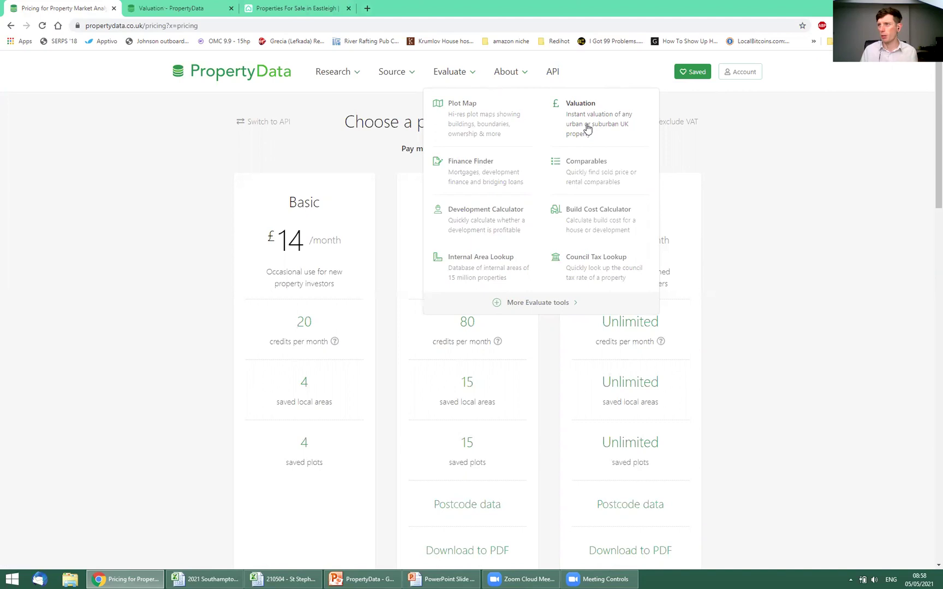
# Browse the overview of Evaluate tools and open the Development calculator in a separate browser tab
pyautogui.click(446, 82)
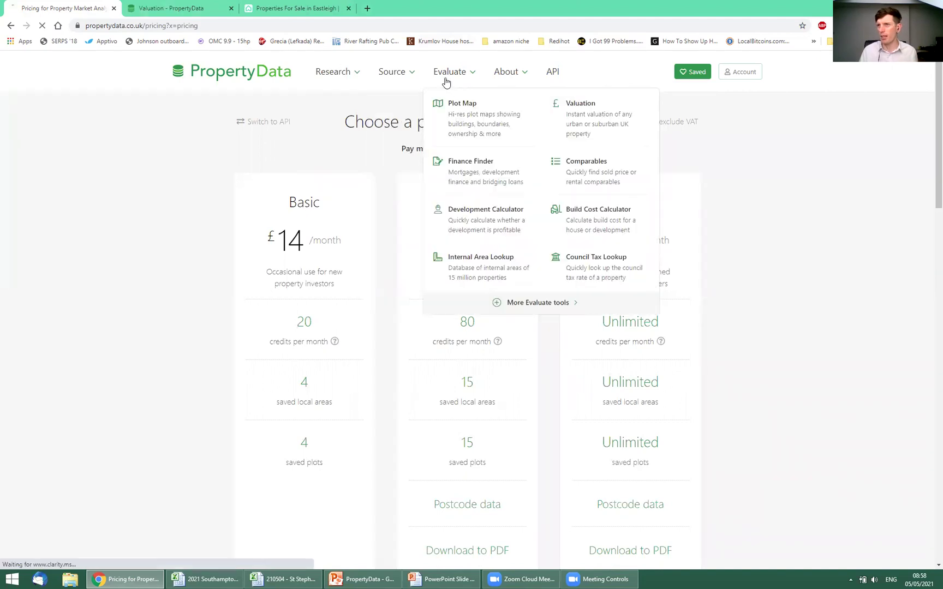
pyautogui.scroll(-2, 298, 316)
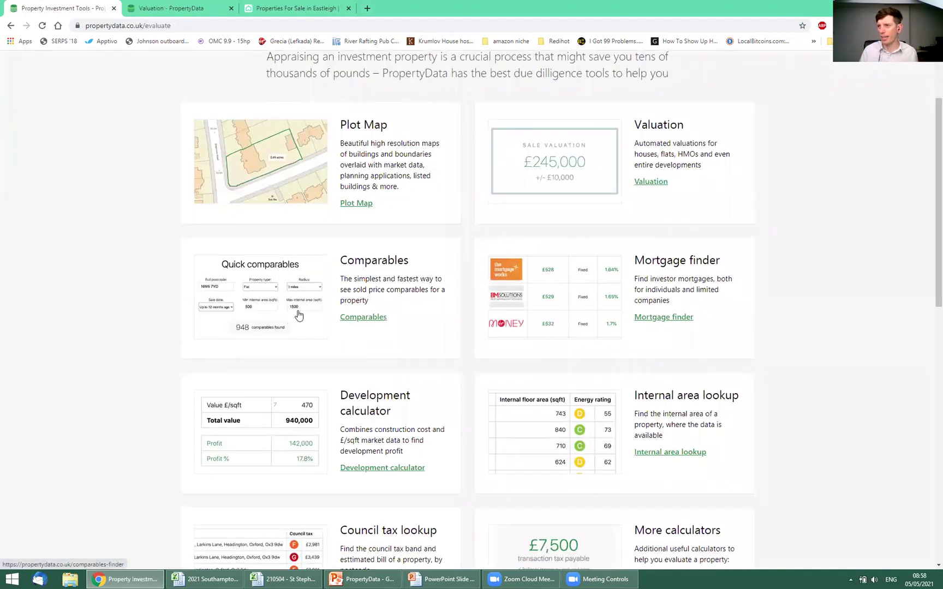
pyautogui.scroll(-2, 305, 316)
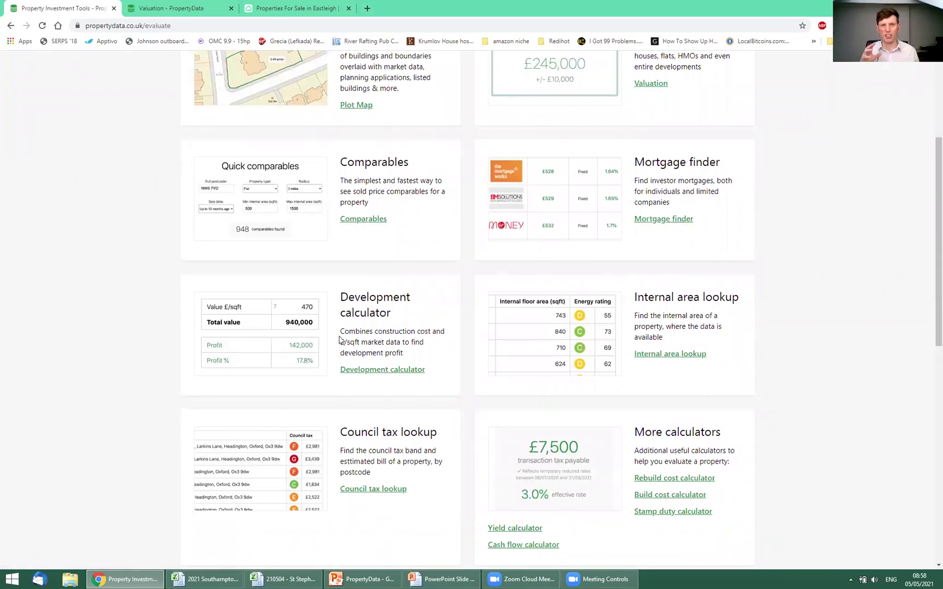
pyautogui.middleClick(371, 369)
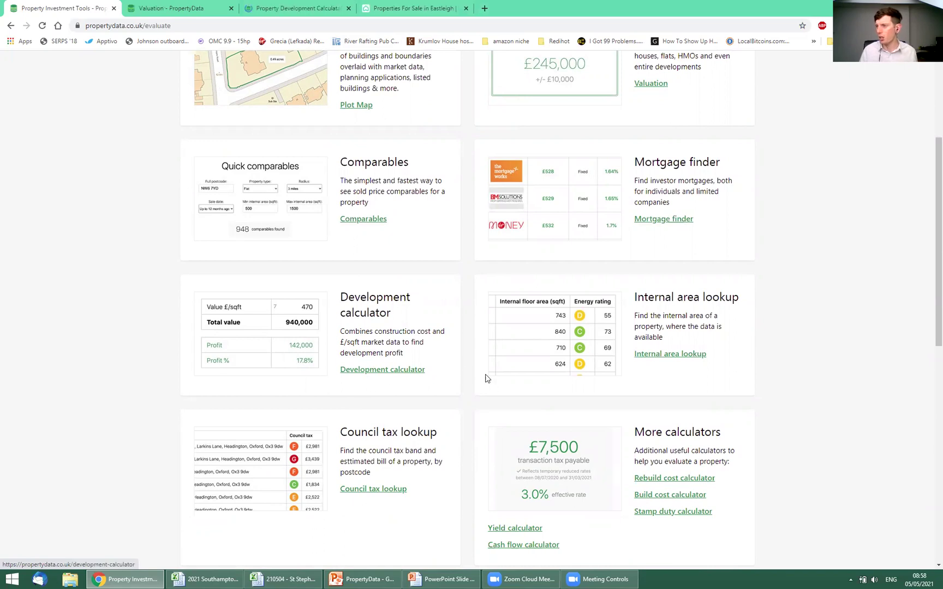
pyautogui.scroll(-3, 503, 377)
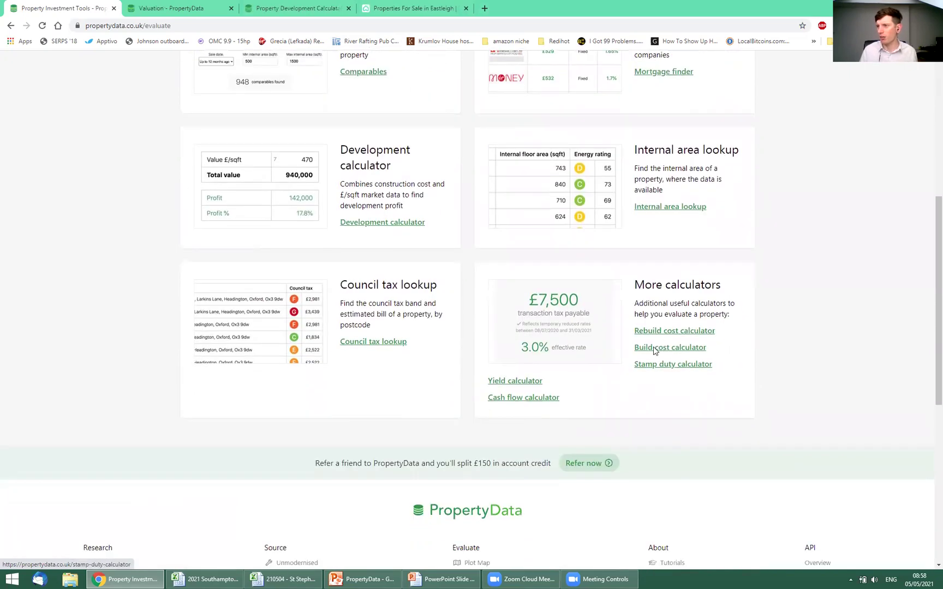
pyautogui.scroll(7, 660, 354)
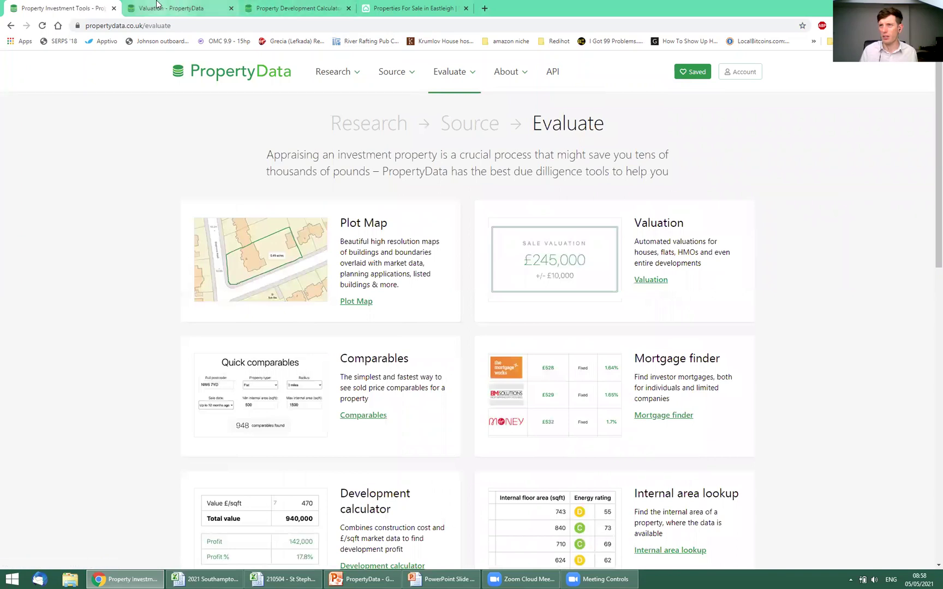
# Open the Whole development valuation form in the Valuation tab, plus a new blank browser tab
pyautogui.click(161, 8)
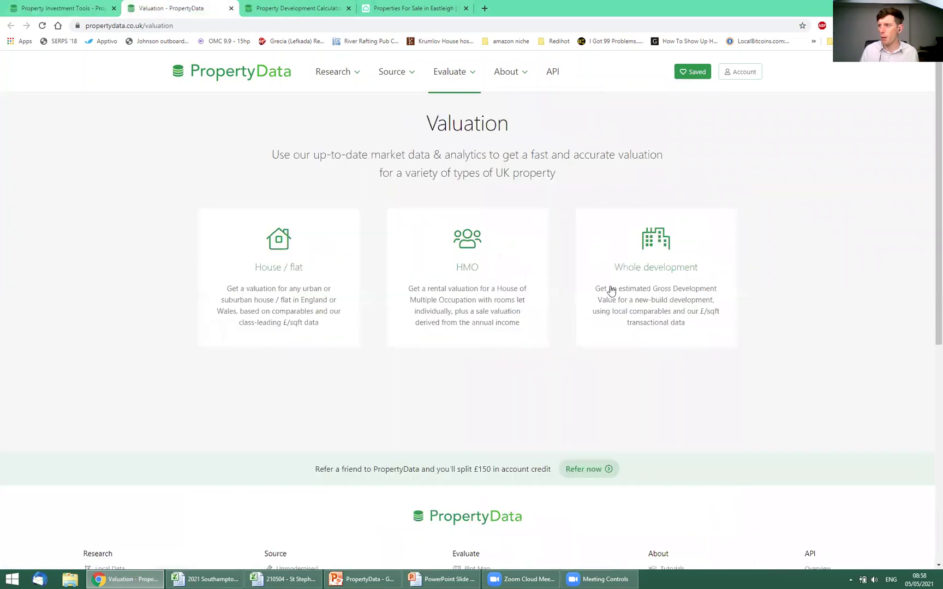
pyautogui.click(655, 259)
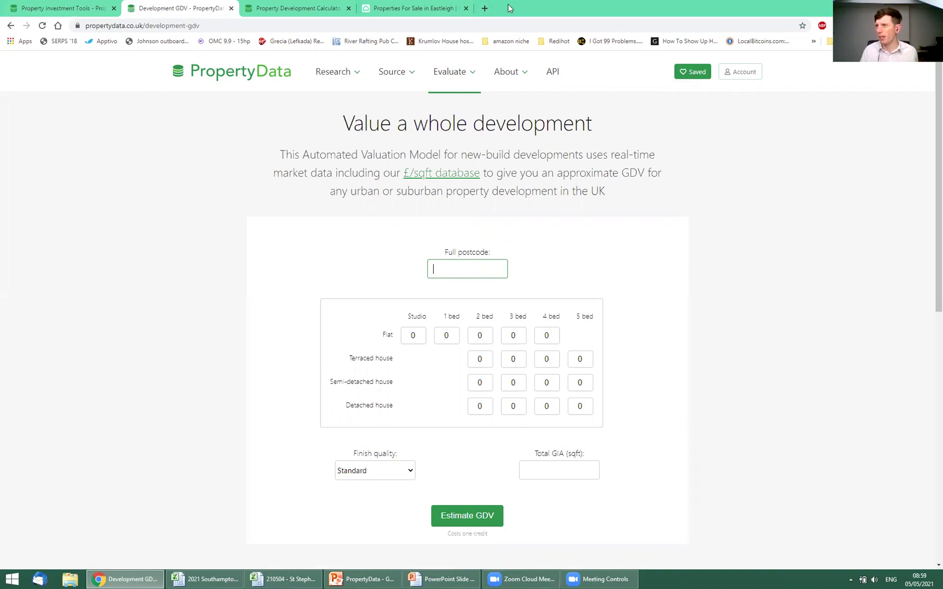
pyautogui.click(485, 10)
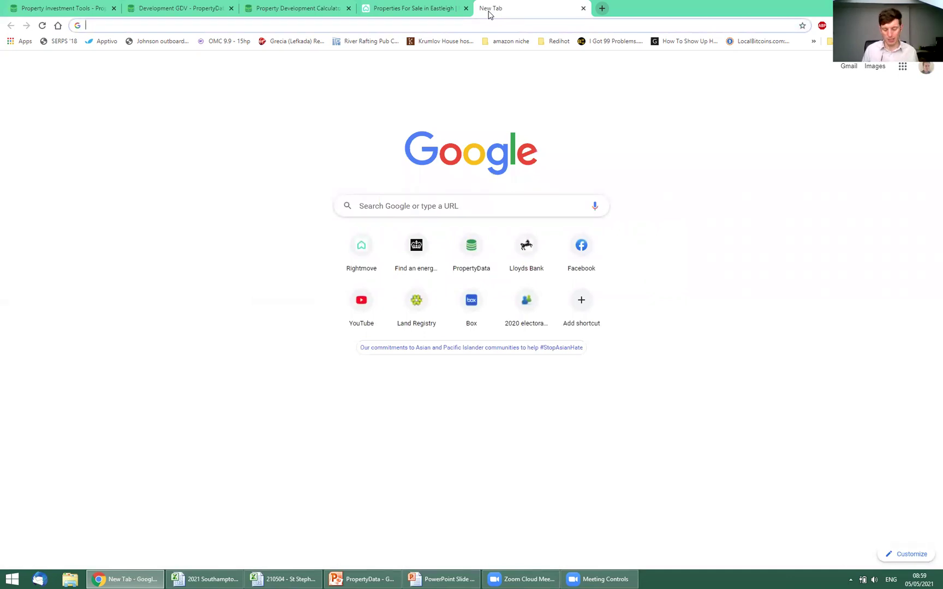
pyautogui.write('map')
pyautogui.press('BackSpace')
pyautogui.press('BackSpace')
pyautogui.press('BackSpace')
pyautogui.press('BackSpace')
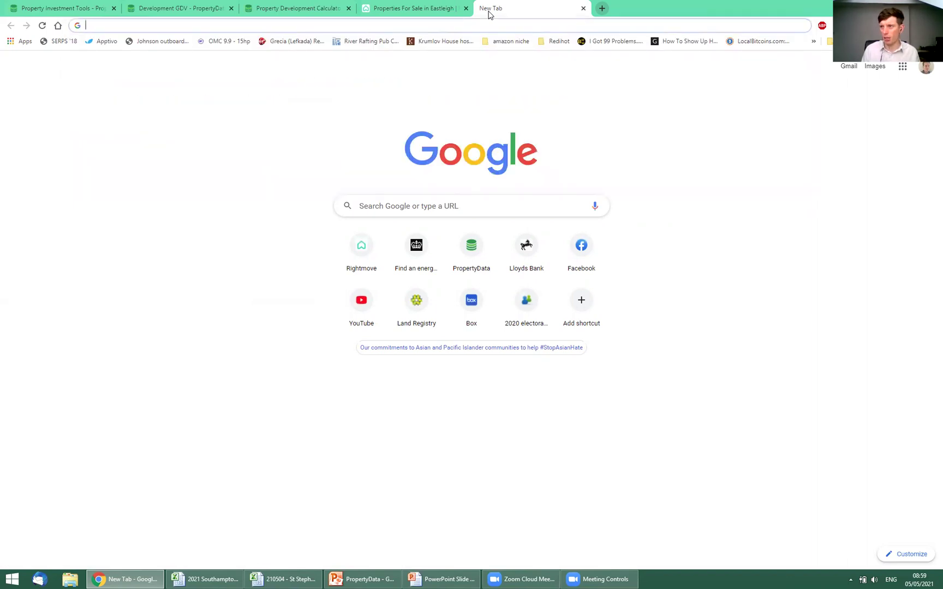
# Enter SO15 2DT as the full postcode in the Development calculator
pyautogui.click(328, 8)
pyautogui.click(402, 238)
pyautogui.write('SO15 2DT')
pyautogui.press('Tab')
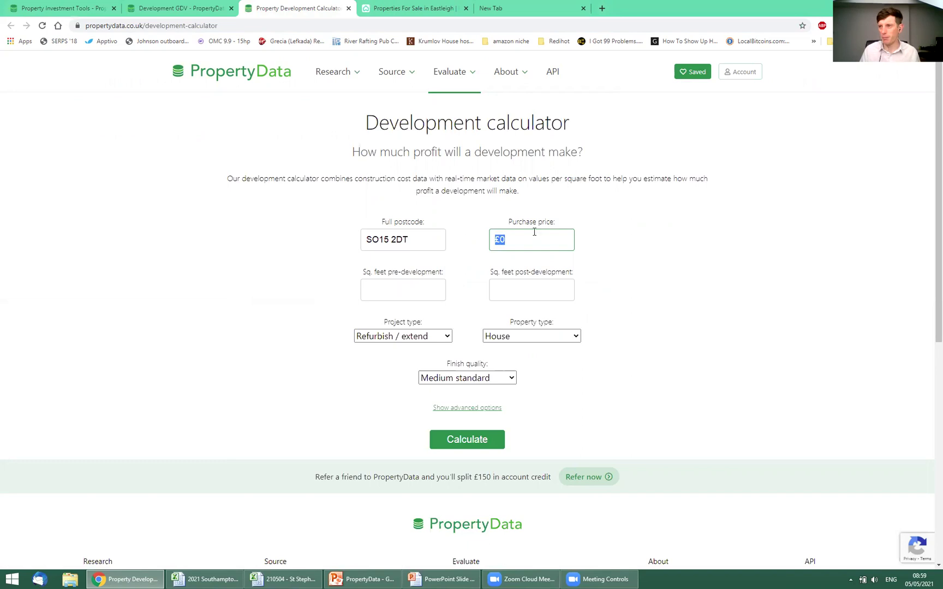
# In the whole development valuation form, enter postcode SO15 2DT and three 1-bed, two 2-bed and one 3-bed flats
pyautogui.click(202, 5)
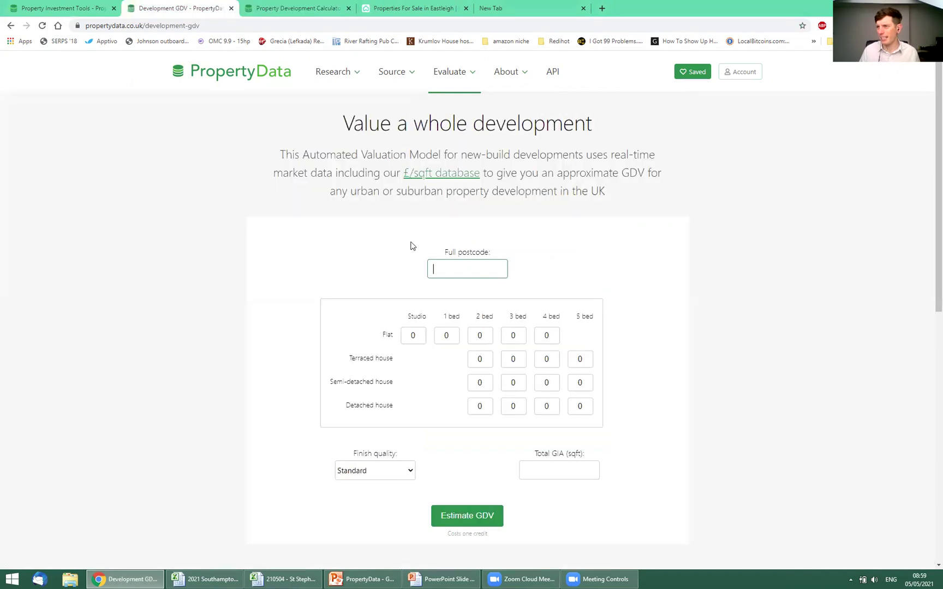
pyautogui.write('SO15 2DT')
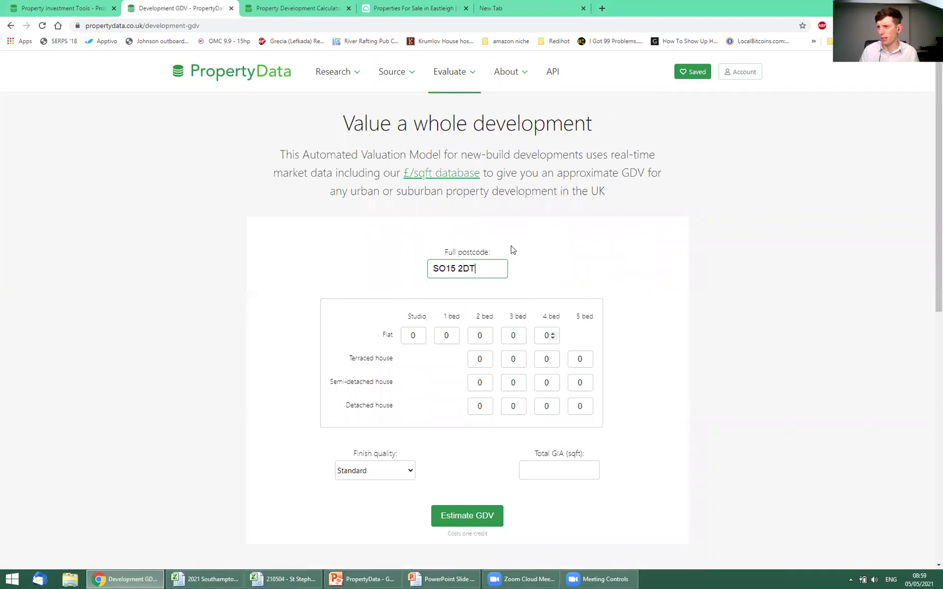
pyautogui.click(453, 333)
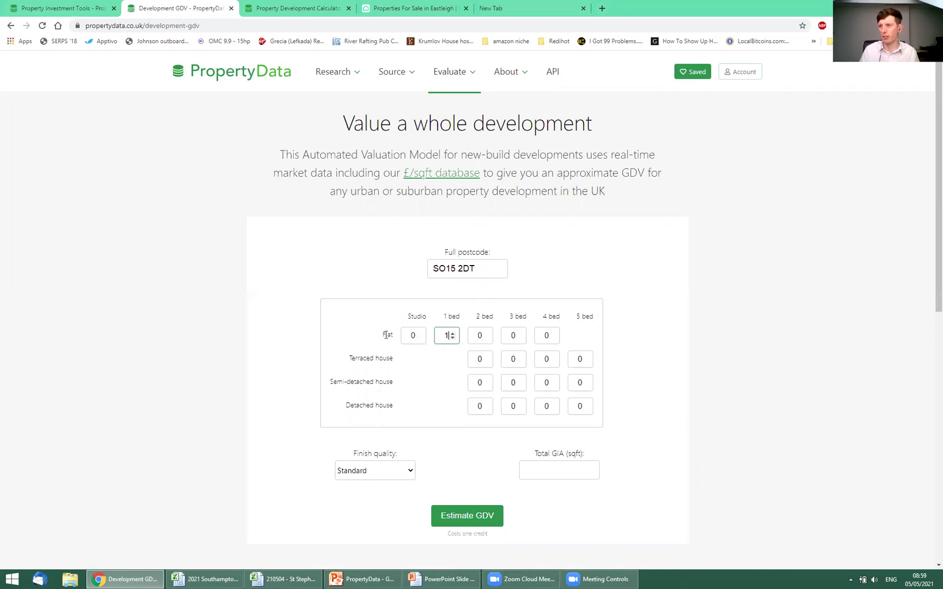
pyautogui.doubleClick(446, 335)
pyautogui.write('2')
pyautogui.click(451, 332)
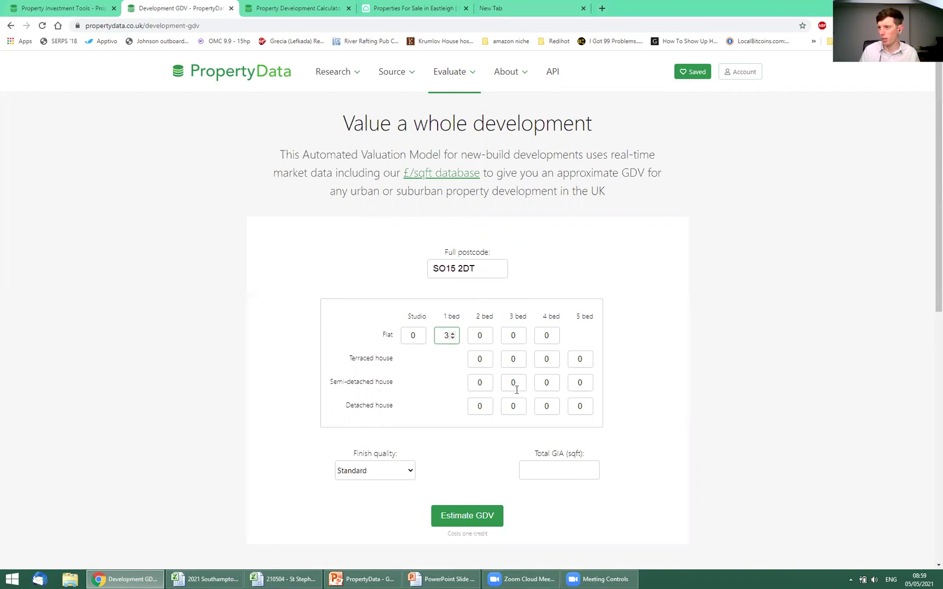
pyautogui.click(482, 335)
pyautogui.click(486, 333)
pyautogui.click(486, 333)
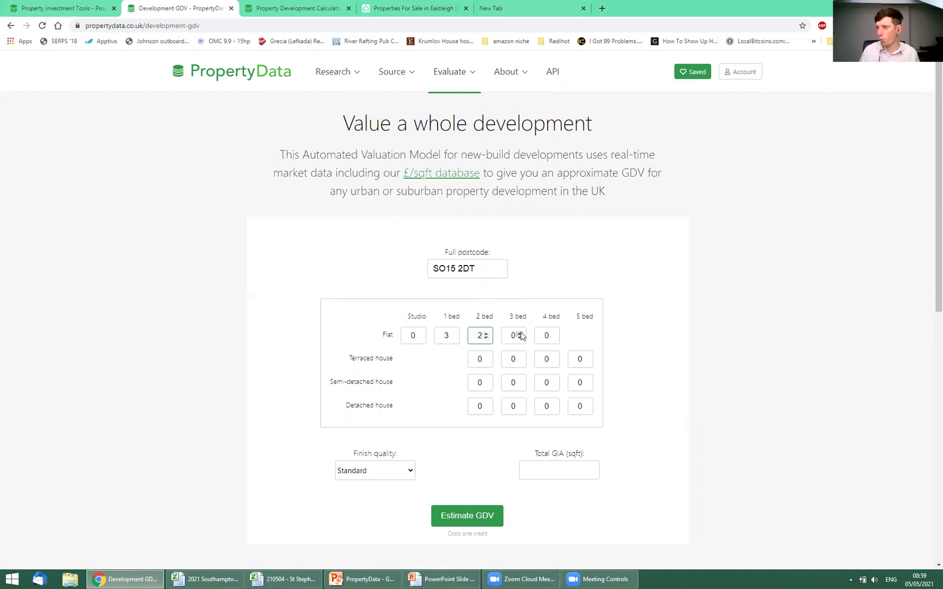
pyautogui.click(519, 333)
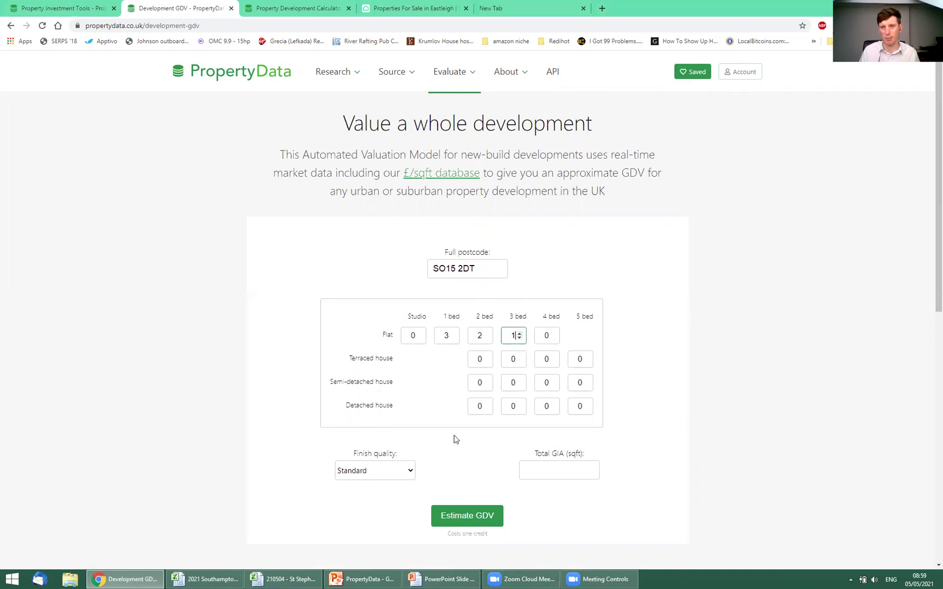
# Choose the Standard finish quality for the development valuation
pyautogui.click(412, 466)
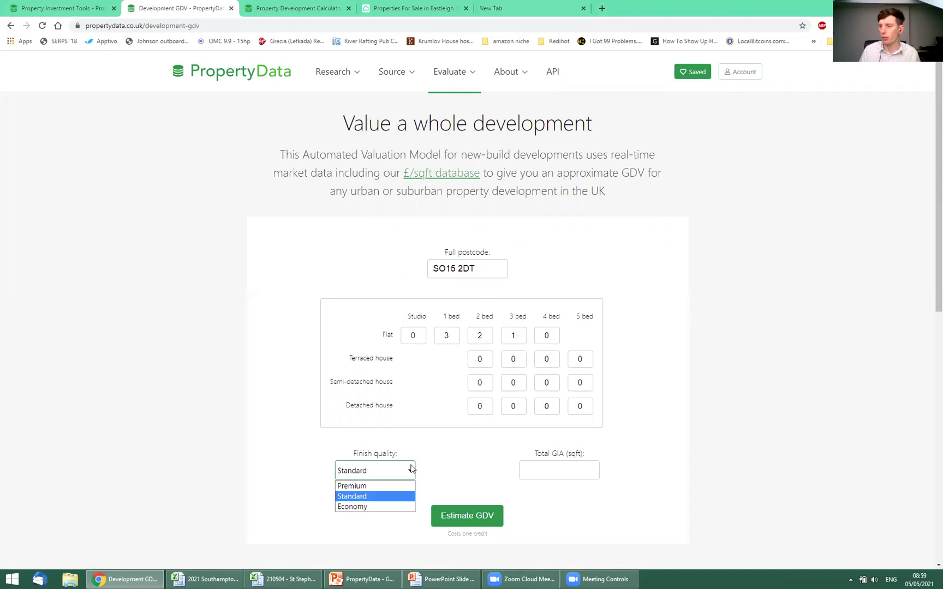
pyautogui.click(374, 498)
pyautogui.click(556, 466)
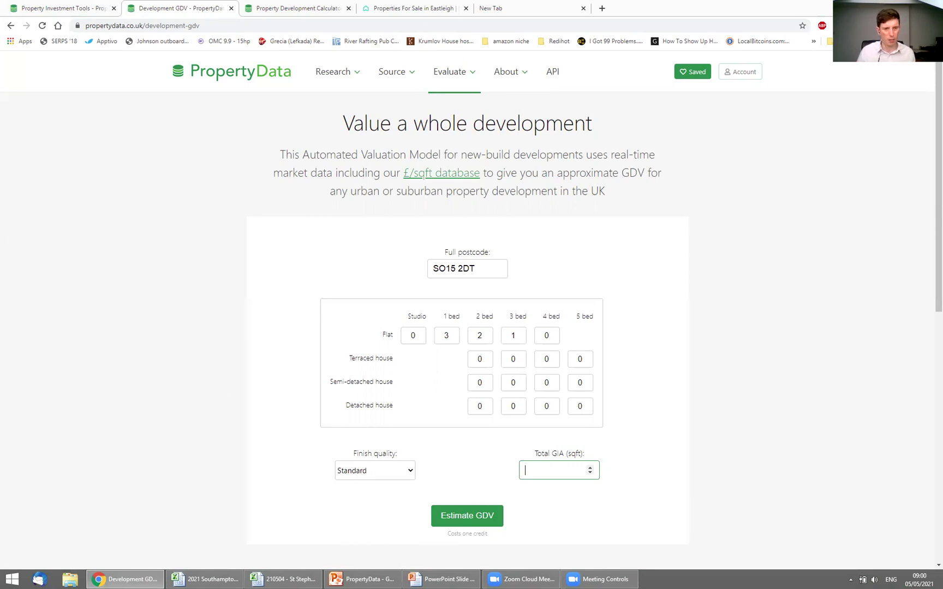
# Create a blank Excel workbook and place it beside the browser window
pyautogui.hotkey('alt', 'Tab')
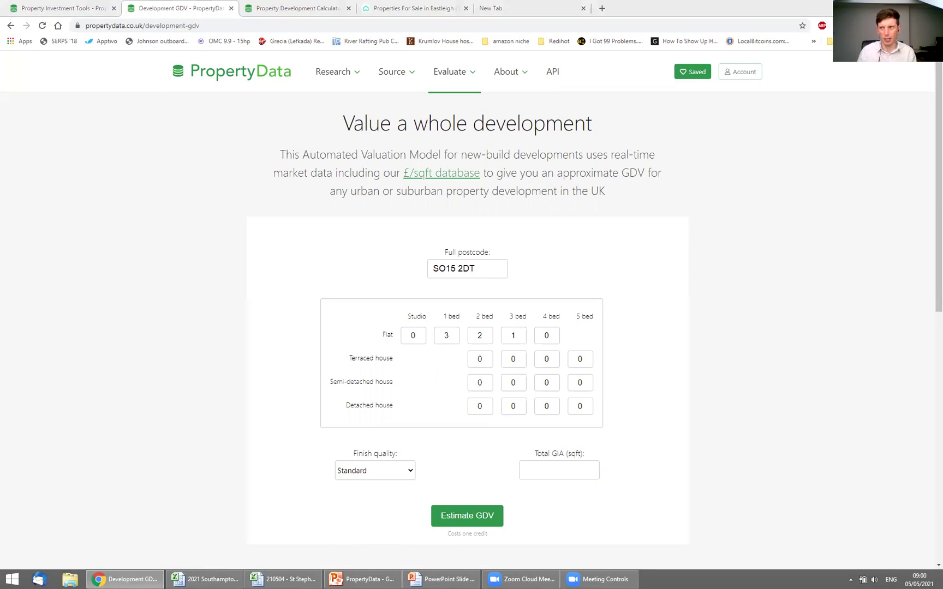
pyautogui.hotkey('ctrl', 'n')
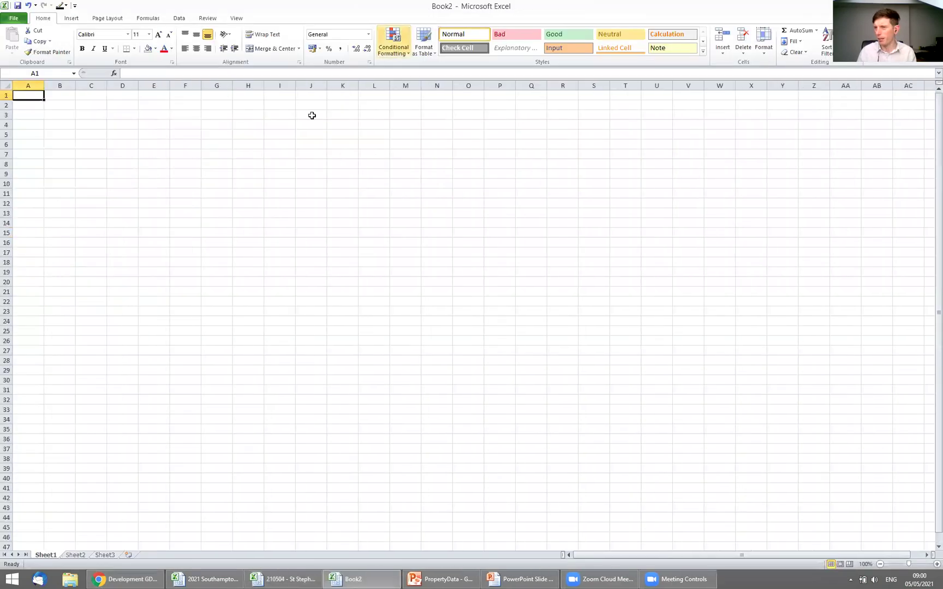
pyautogui.press('super+Right')
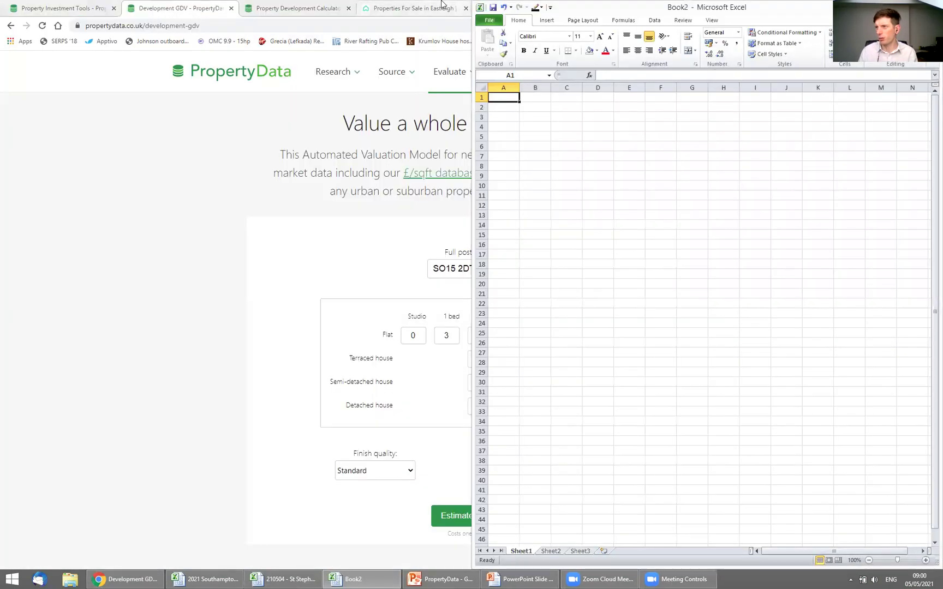
# List the first two unit types from cell A2: quantity 3 for 1 bed and quantity 2 for 2 bed
pyautogui.click(667, 168)
pyautogui.click(503, 109)
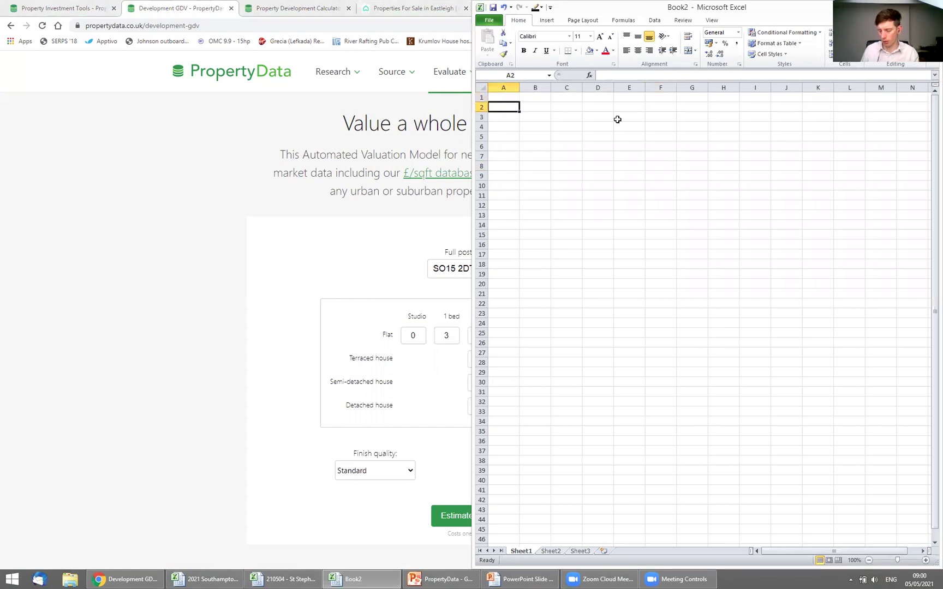
pyautogui.write('3')
pyautogui.press('Tab')
pyautogui.write('1 bed')
pyautogui.press('Return')
pyautogui.press('Left')
pyautogui.write('2')
pyautogui.press('Tab')
pyautogui.write('2 bed')
pyautogui.press('Tab')
pyautogui.press('Return')
# Add a third unit type in row 4 with quantity 1 and the label 3 bed
pyautogui.press('Left')
pyautogui.press('Left')
pyautogui.write('1')
pyautogui.press('Return')
pyautogui.press('Right')
pyautogui.write('3')
pyautogui.press('BackSpace')
pyautogui.press('Up')
pyautogui.write('3 bed')
pyautogui.press('Tab')
# Enter the unit sizes 40, 55 and 70 in C2:C4 for the 1, 2 and 3 beds
pyautogui.press('Up')
pyautogui.press('Up')
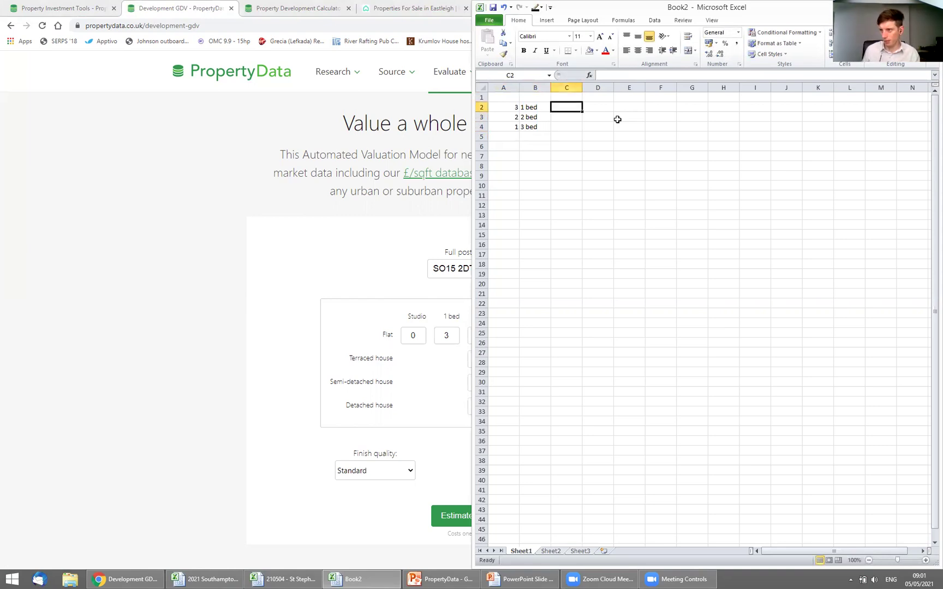
pyautogui.write('40')
pyautogui.press('Return')
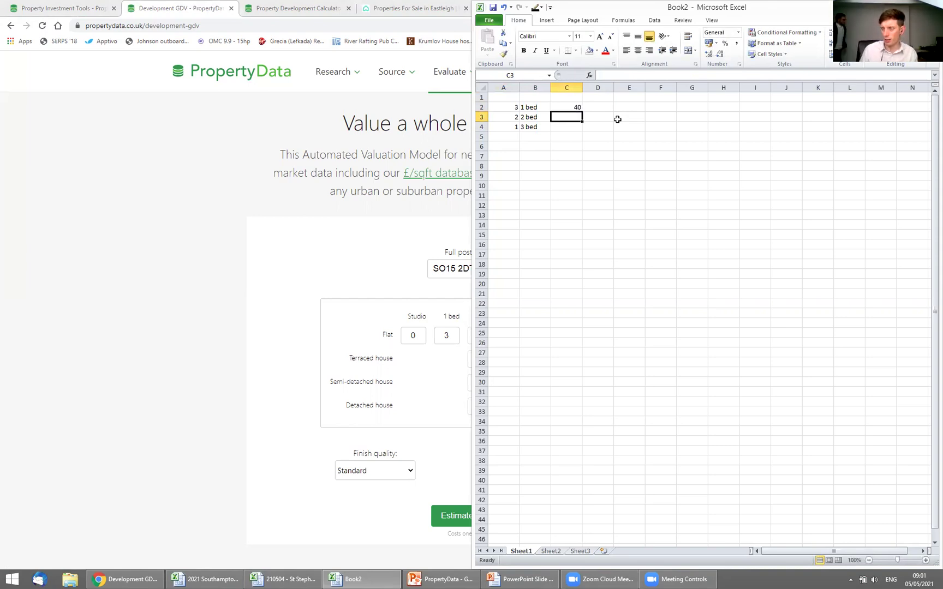
pyautogui.write('55')
pyautogui.press('Return')
pyautogui.write('70')
pyautogui.press('Up')
pyautogui.press('Up')
# Calculate each unit type's total area in column D as size times quantity, filling the D2 formula down
pyautogui.press('Right')
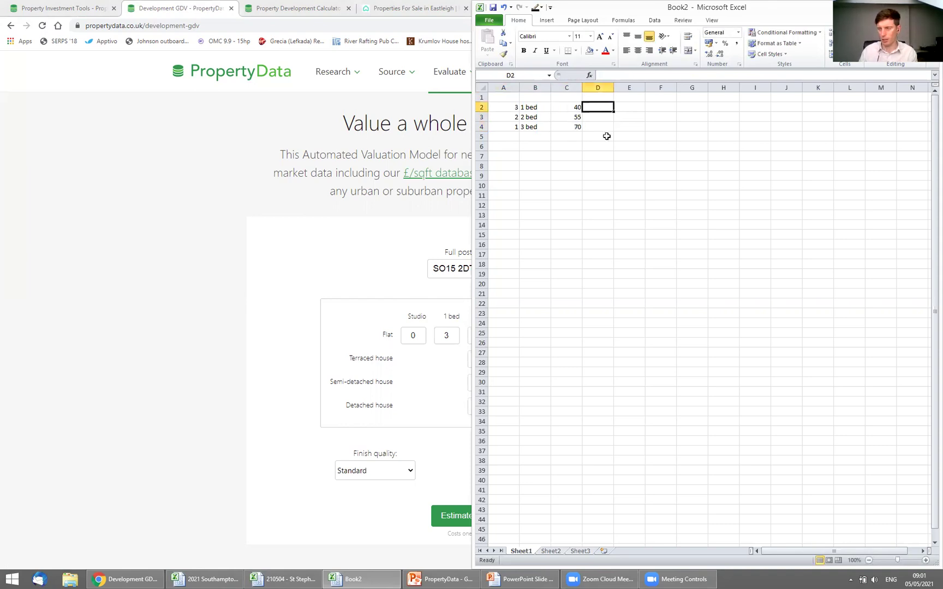
pyautogui.write('=')
pyautogui.click(559, 107)
pyautogui.write('*')
pyautogui.click(515, 106)
pyautogui.press('Return')
pyautogui.click(607, 107)
pyautogui.moveTo(613, 112); pyautogui.dragTo(615, 139)
# Replace the surplus formula in D5 with a sum of the unit type areas above
pyautogui.click(611, 138)
pyautogui.press('Delete')
pyautogui.hotkey('alt', '=')
pyautogui.press('Return')
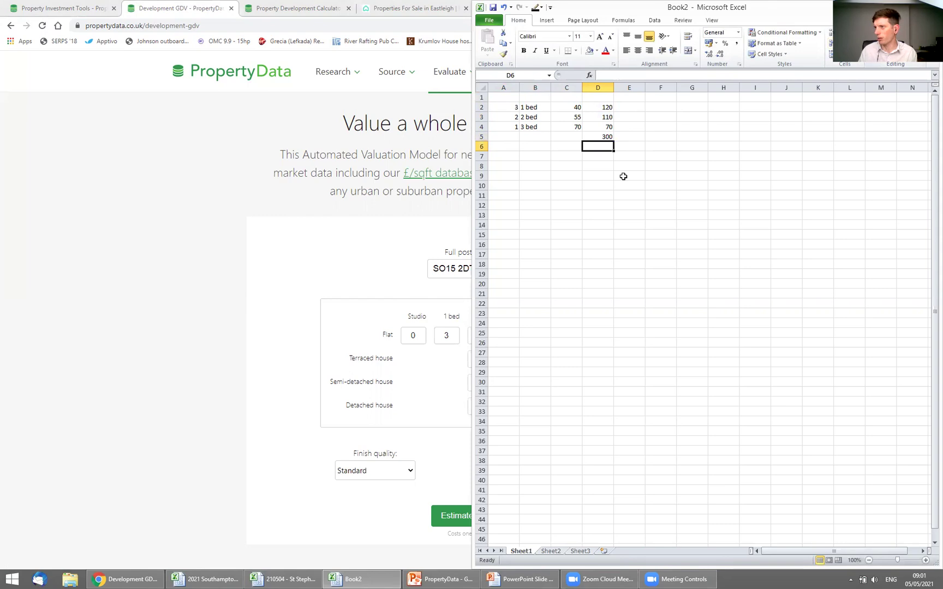
# Maximise Excel and convert the total area to square feet in D7 with =D5*10.76
pyautogui.doubleClick(691, 11)
pyautogui.press('Down')
pyautogui.write('=')
pyautogui.click(136, 132)
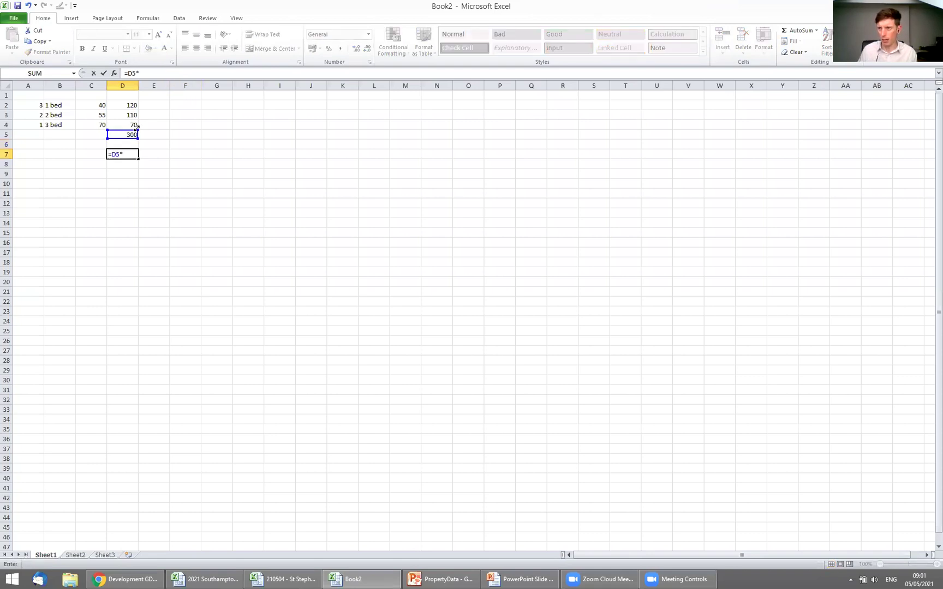
pyautogui.write('*10.76')
pyautogui.press('Return')
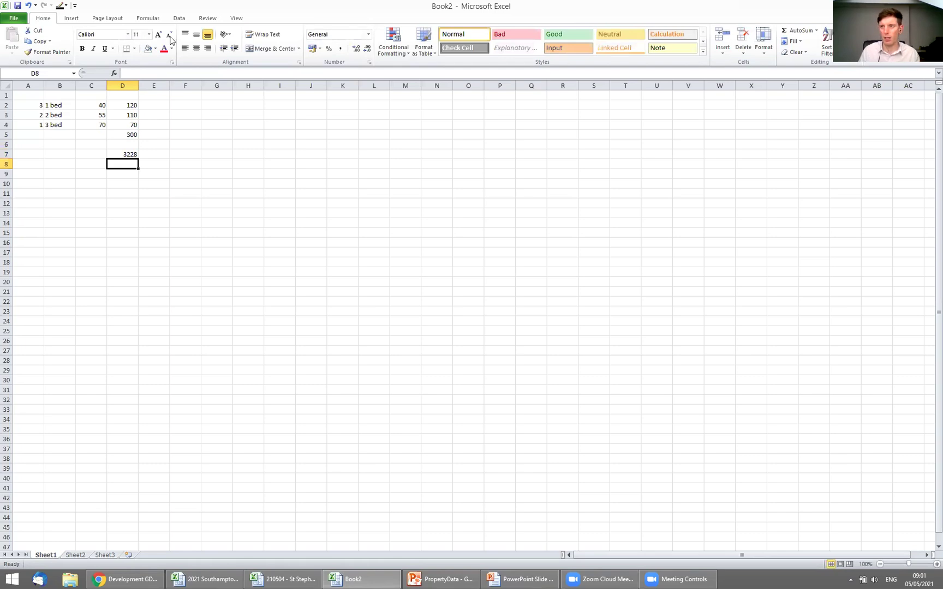
pyautogui.press('Up')
pyautogui.click(225, 233)
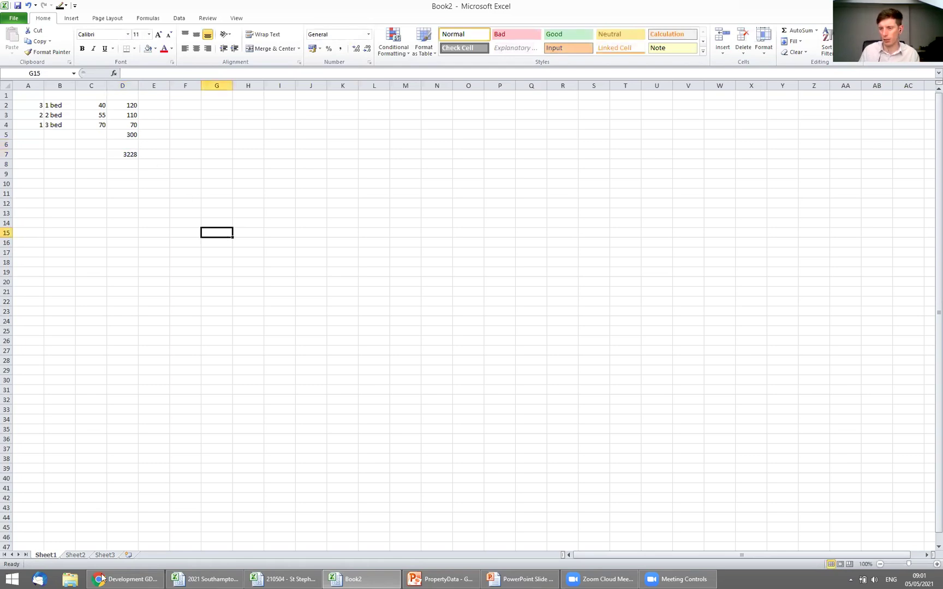
# Switch to the PropertyData form, estimate the GDV with a total GIA of 3230 sqft and look through the valuation report
pyautogui.click(136, 578)
pyautogui.write('3230')
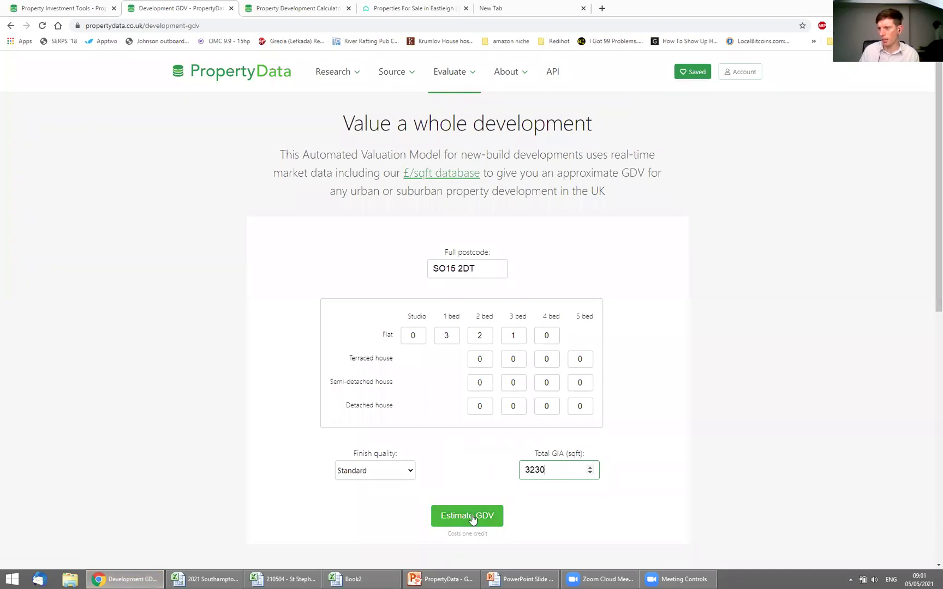
pyautogui.click(472, 518)
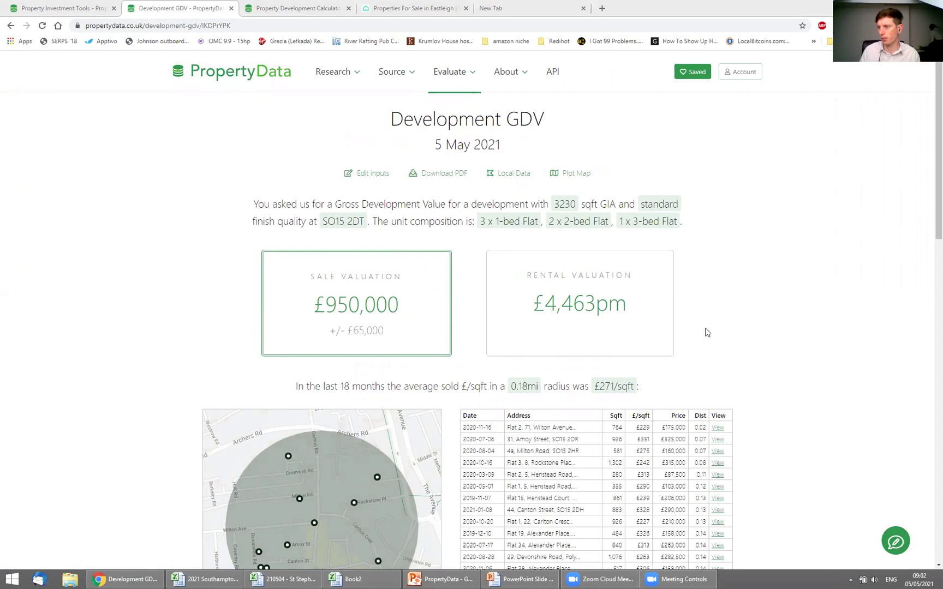
pyautogui.scroll(-5, 643, 359)
pyautogui.scroll(-5, 643, 359)
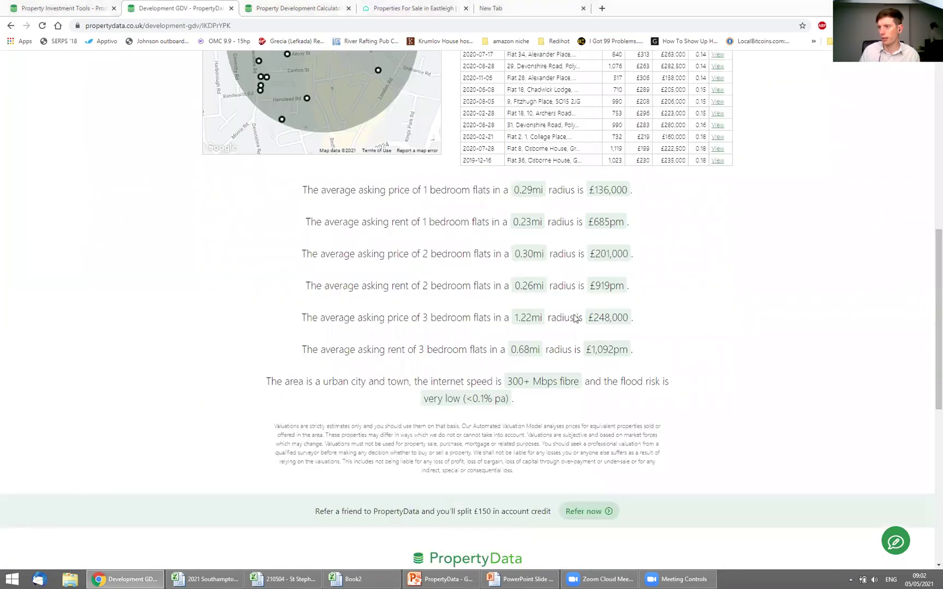
pyautogui.scroll(5, 591, 248)
pyautogui.scroll(5, 503, 244)
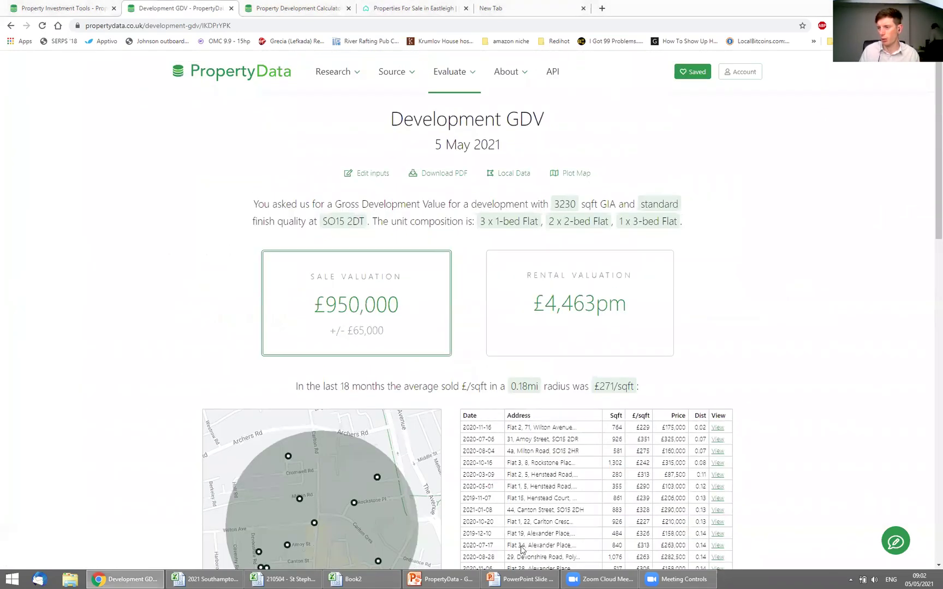
# Switch to the PowerPoint slide show and advance to the slide on ensuring an accurate GDV
pyautogui.click(525, 578)
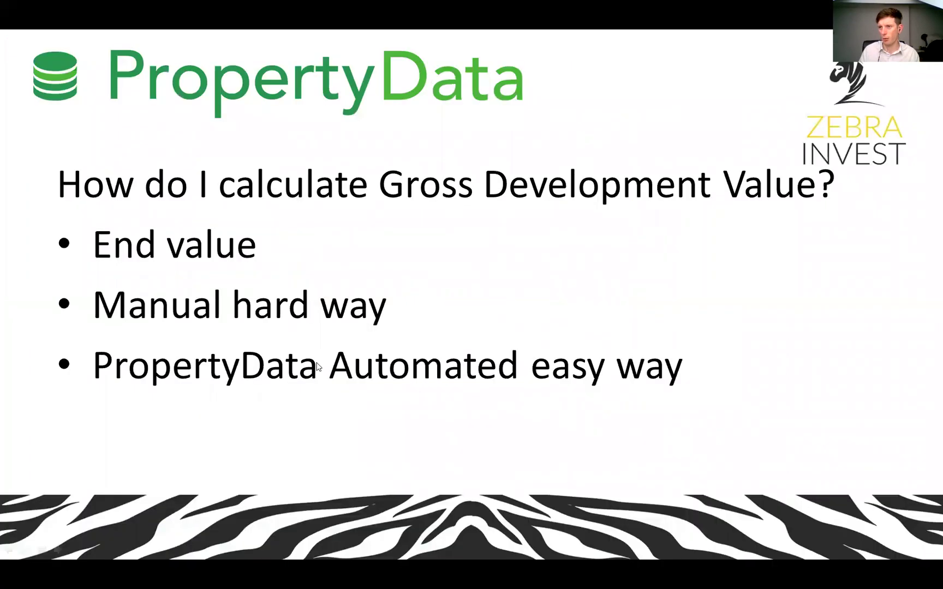
pyautogui.click(314, 366)
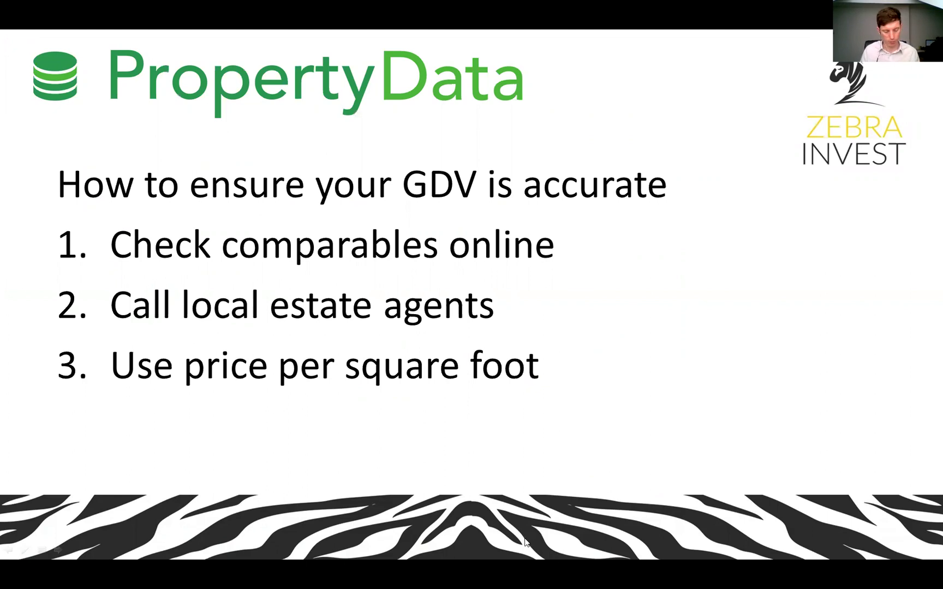
# Switch to the Book2 workbook in Excel and select cell E7 beside the square-foot area
pyautogui.hotkey('alt', 'Tab')
pyautogui.hotkey('alt', 'Tab')
pyautogui.hotkey('alt', 'Tab')
pyautogui.hotkey('alt', 'Tab')
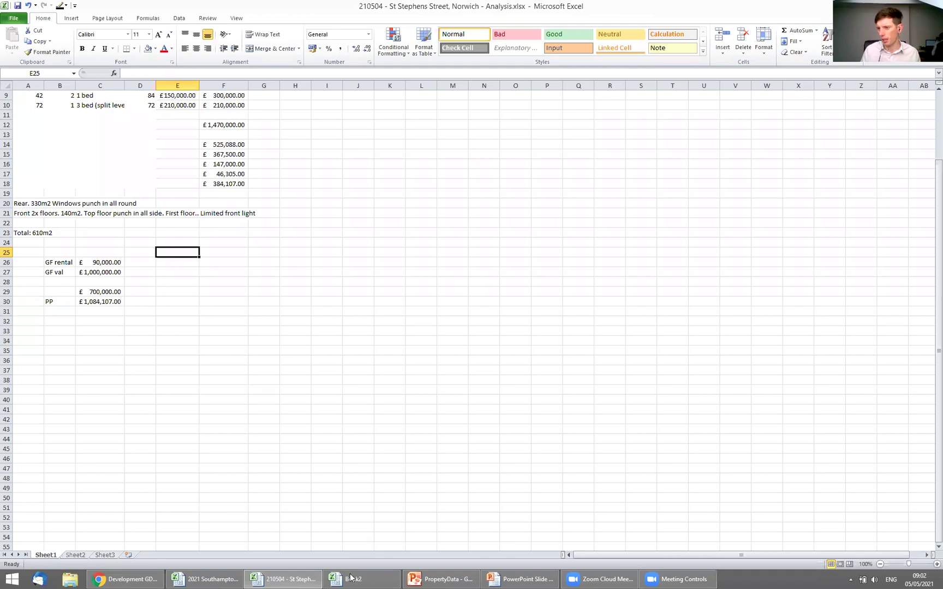
pyautogui.click(350, 578)
pyautogui.click(143, 154)
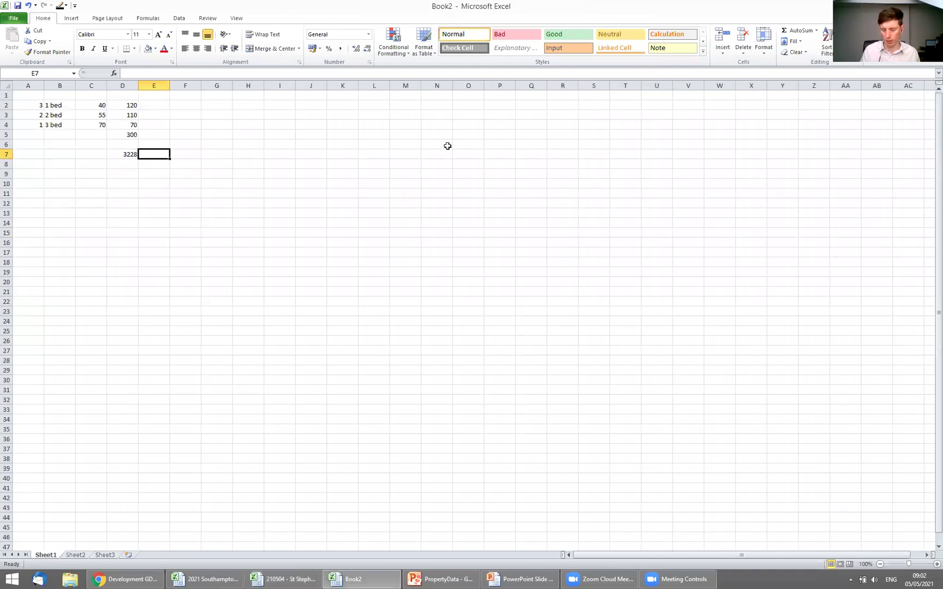
# Multiply the square-foot area in D7 by a price of 250 in cell E7
pyautogui.write('=')
pyautogui.press('Left')
pyautogui.write('*')
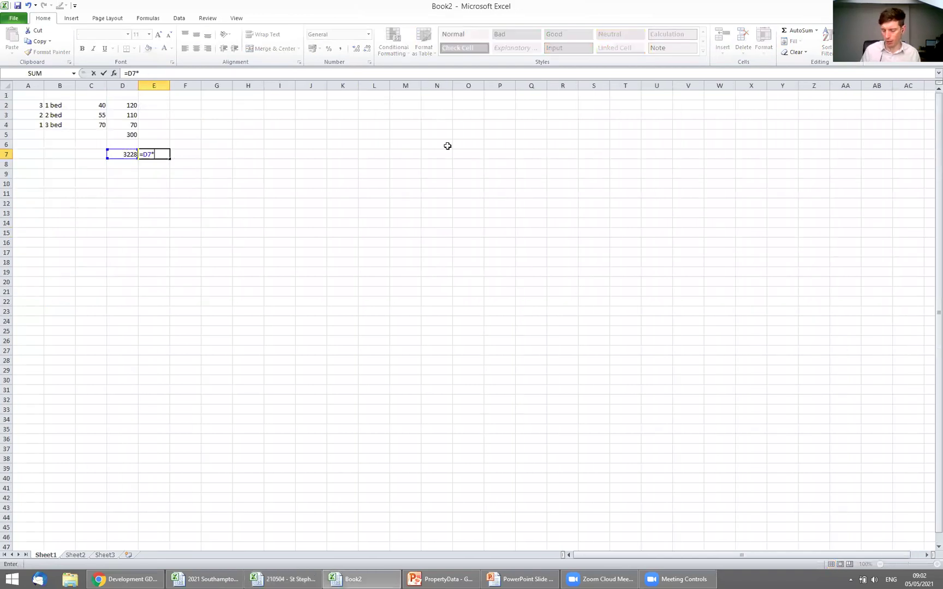
pyautogui.write('250')
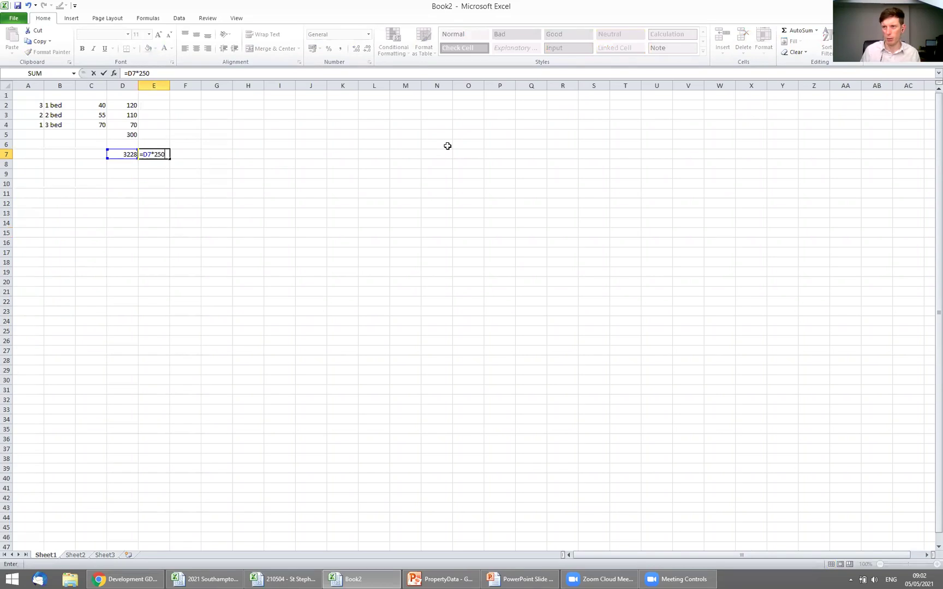
pyautogui.hotkey('ctrl', 'Return')
# Calculate the development value in E7 at 290 per square foot with =D7*290
pyautogui.write('=')
pyautogui.press('Down')
pyautogui.press('Up')
pyautogui.press('Left')
pyautogui.write('*290')
pyautogui.press('Return')
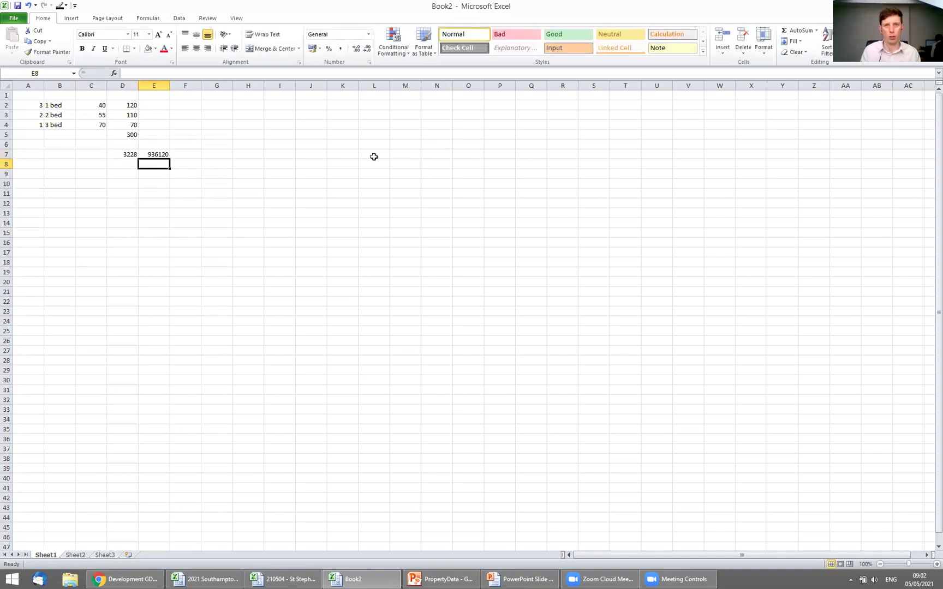
# Return to the PowerPoint slide show and advance to the slide on build and development costs
pyautogui.click(499, 579)
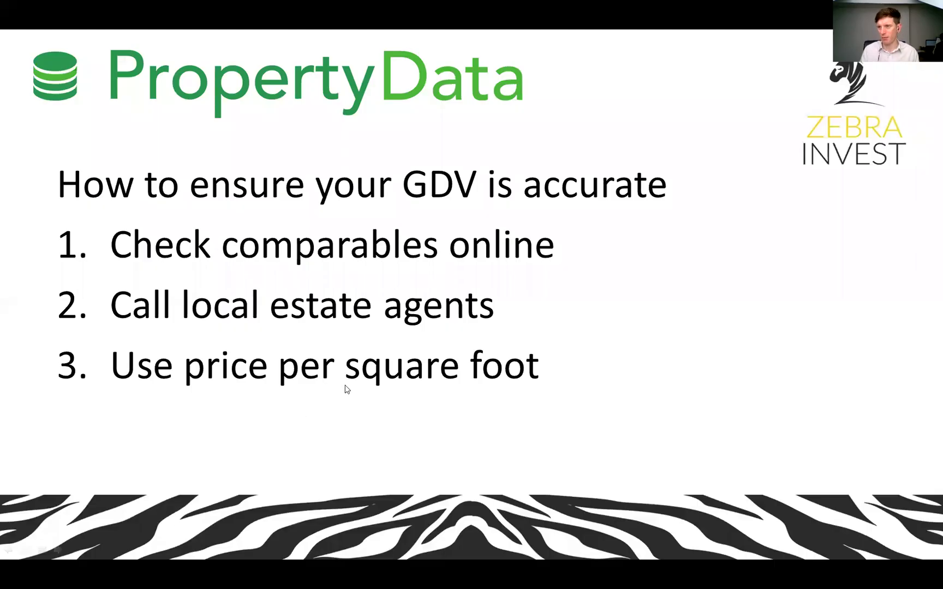
pyautogui.click(385, 256)
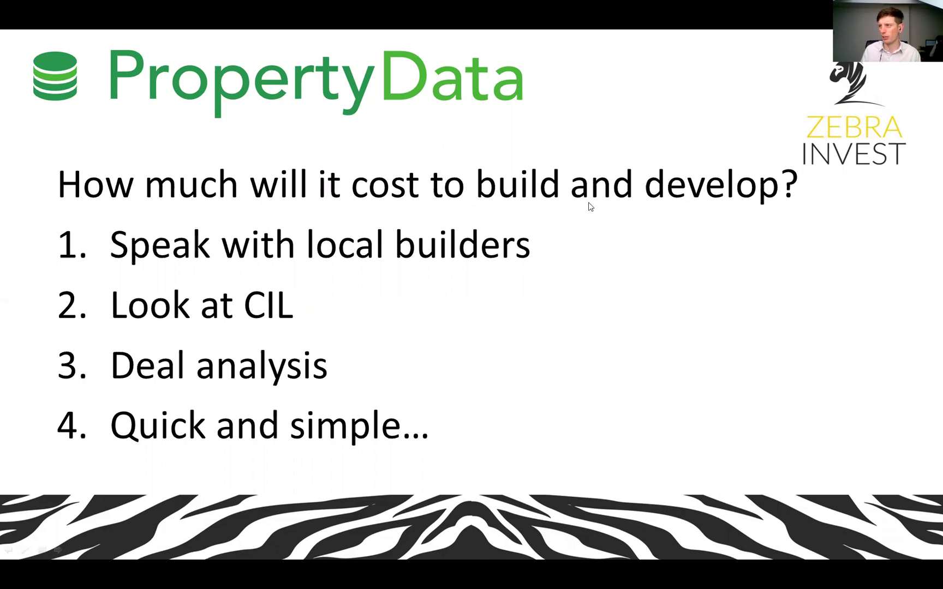
# Switch to the browser and show the PropertyData Development calculator
pyautogui.hotkey('alt', 'Tab')
pyautogui.hotkey('alt', 'Tab')
pyautogui.hotkey('alt', 'Tab')
pyautogui.hotkey('ctrl', 'Tab')
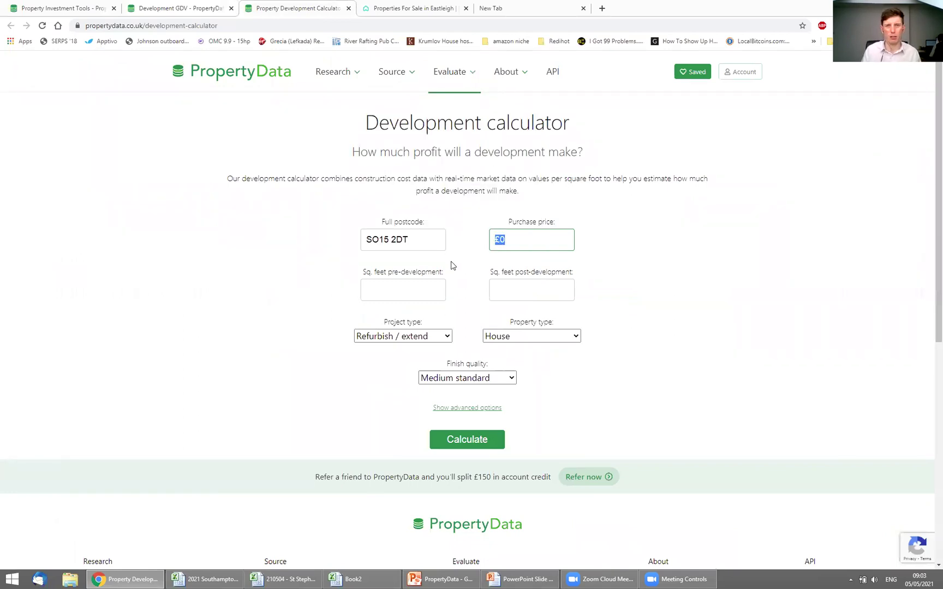
# Return to the PowerPoint slide show and advance to the first-month discount slide
pyautogui.click(521, 578)
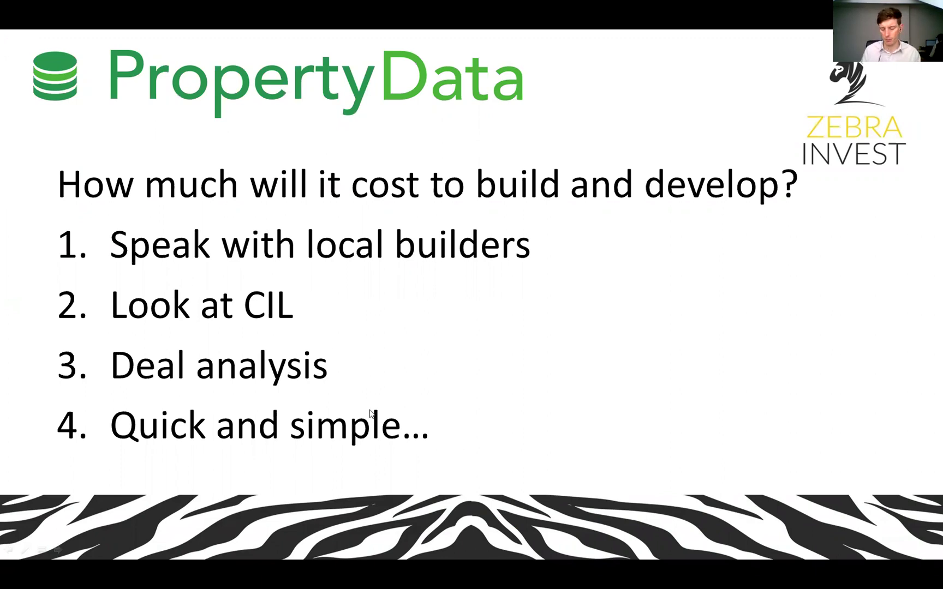
pyautogui.press('Right')
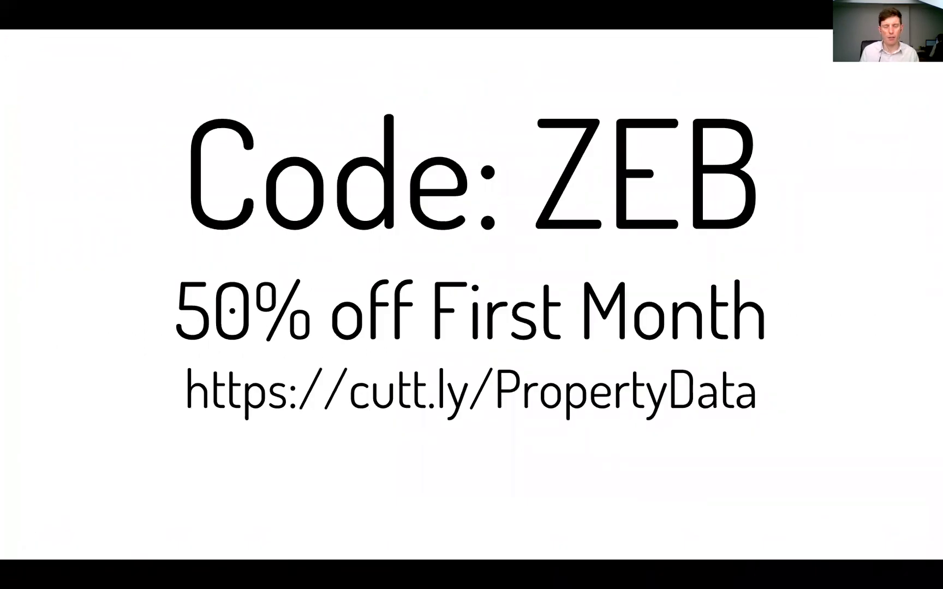